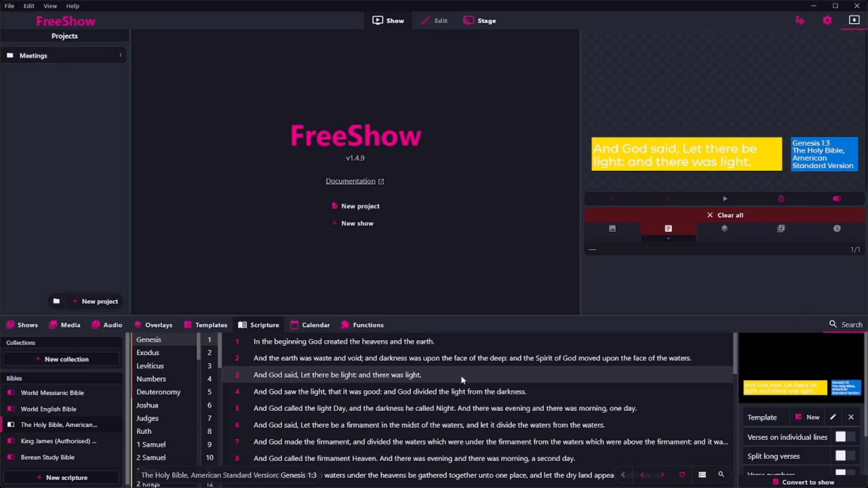
Create a new template named "New Scripture 1" and open it for editing
left_click(207, 326)
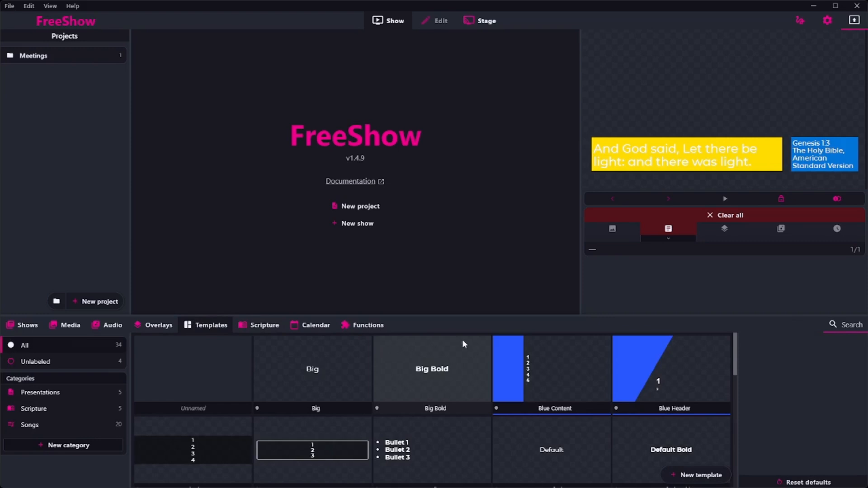
scroll(360, 387, "down", 10)
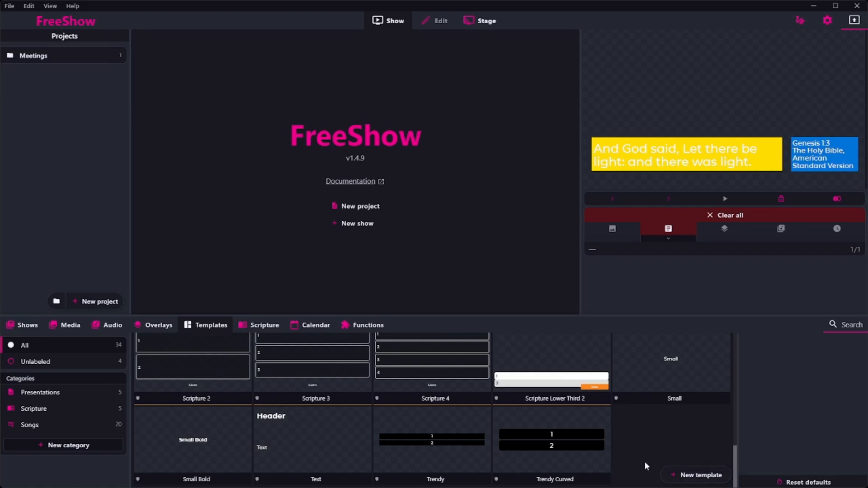
left_click(683, 473)
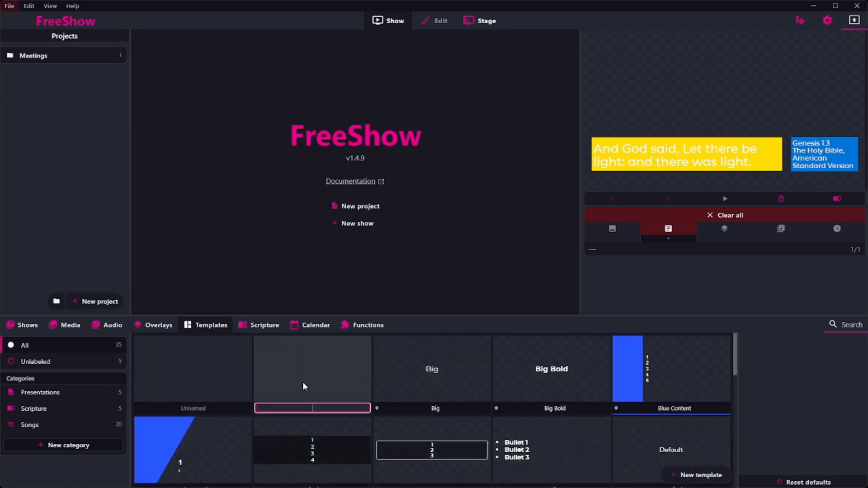
type("New Scripture 1")
double_click(303, 383)
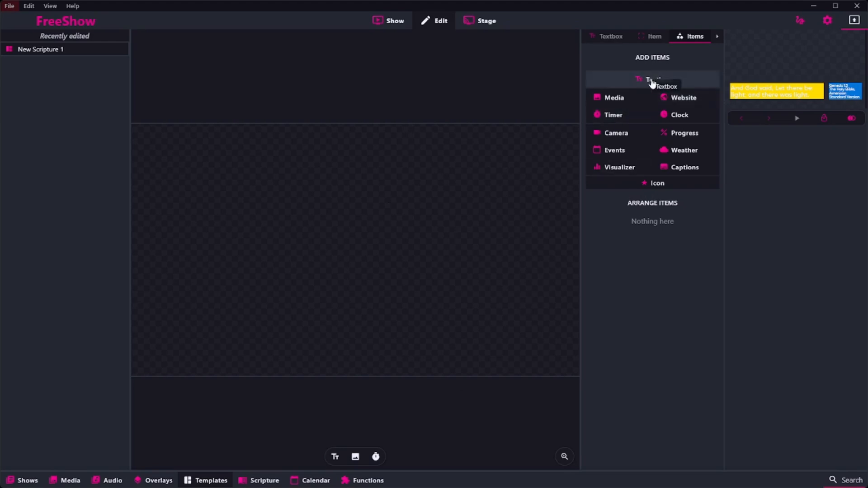
Add a textbox and resize it into a wide, short box in the lower right part of the slide
left_click(680, 81)
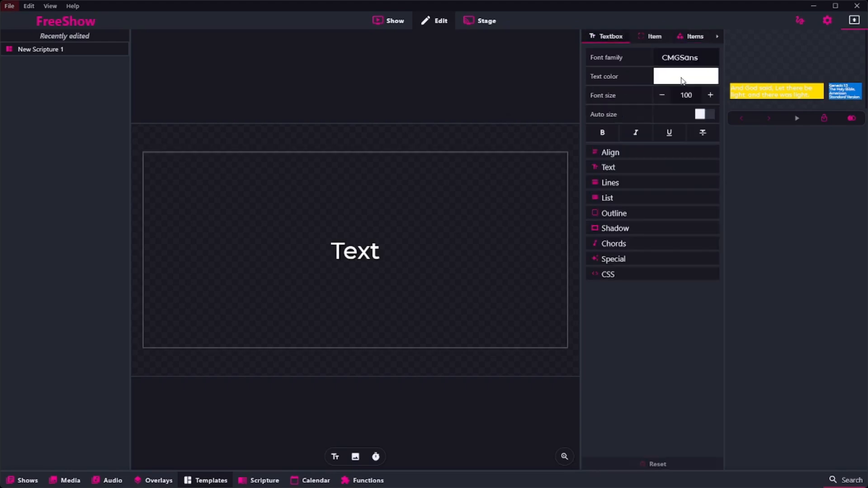
left_click(364, 189)
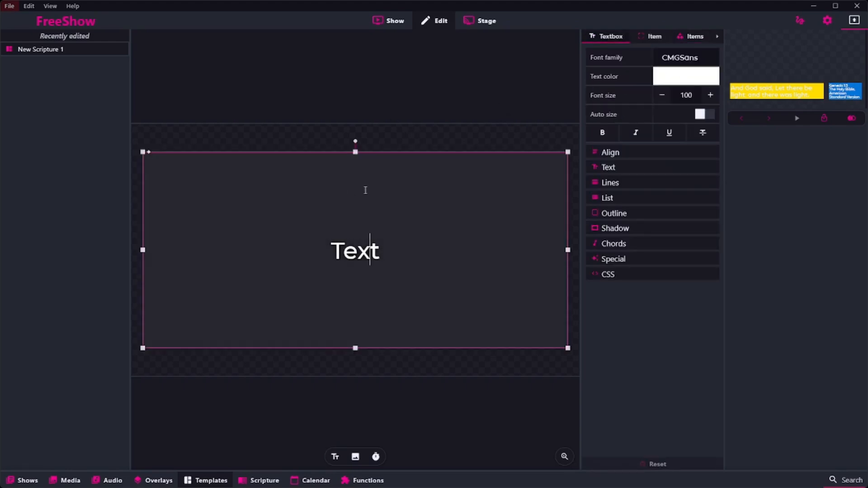
left_click(355, 153)
left_click_drag(355, 153, 355, 282)
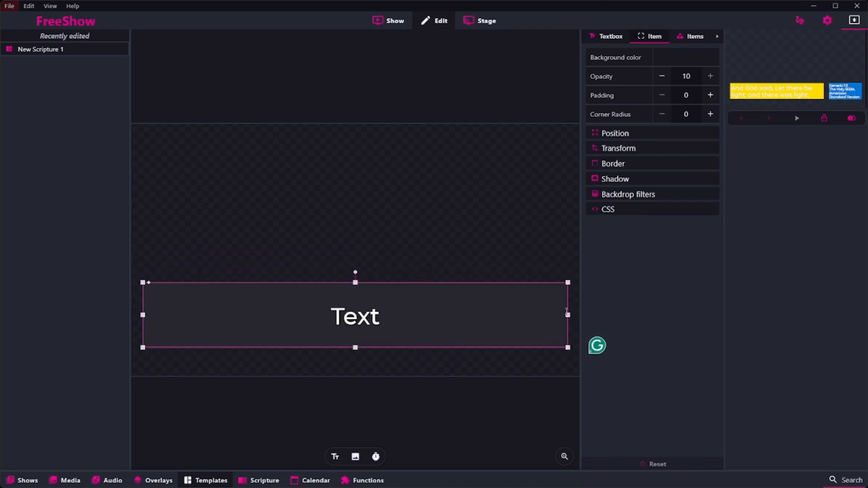
left_click_drag(569, 315, 465, 346)
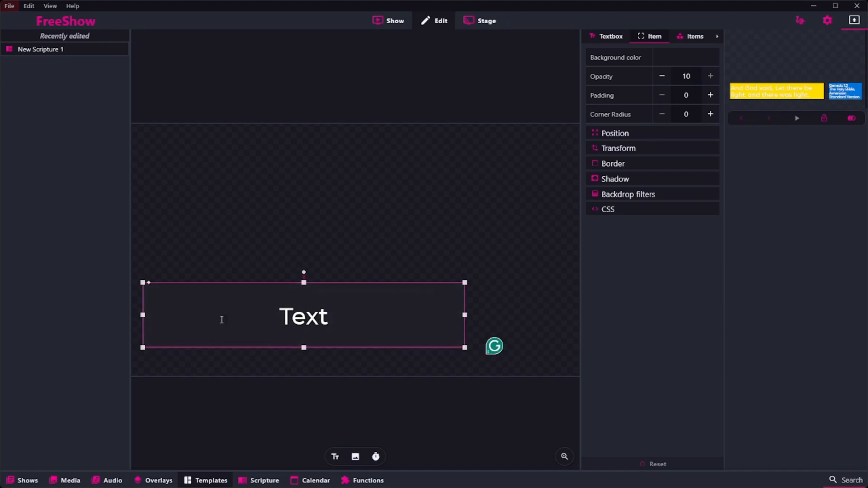
left_click_drag(465, 315, 552, 332)
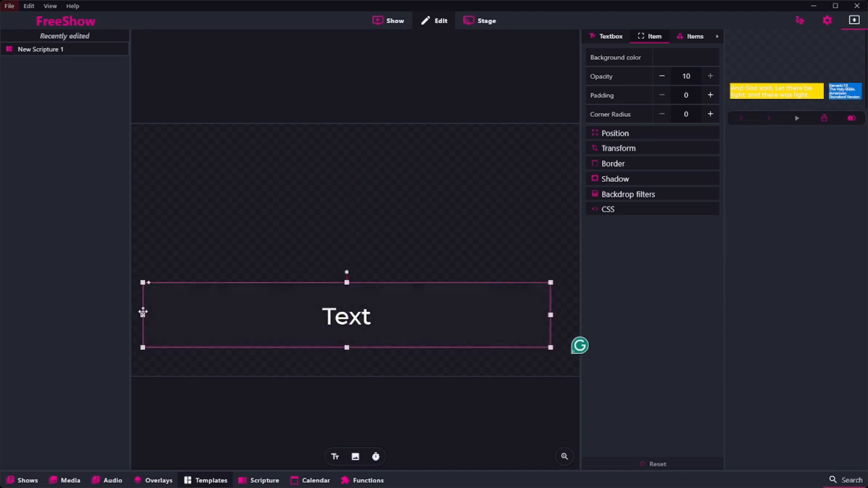
left_click_drag(143, 314, 276, 311)
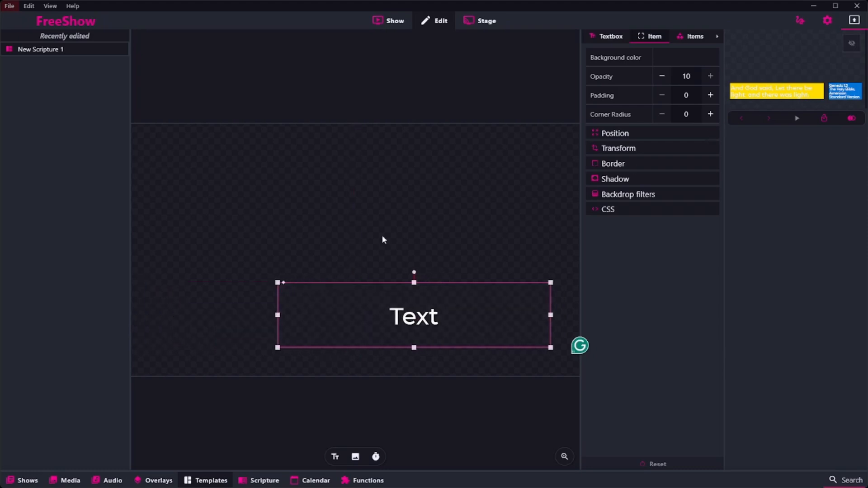
Replace the textbox's placeholder text with "Scripture"
left_click(470, 320)
key("ctrl+a")
type("Scripture")
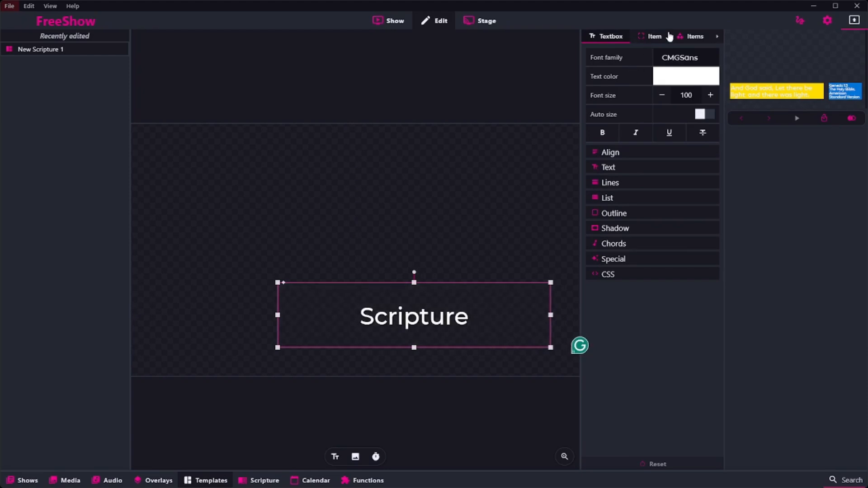
Add a second textbox and shrink it to a small box beside the Scripture box, matching its height
left_click(688, 36)
left_click(643, 80)
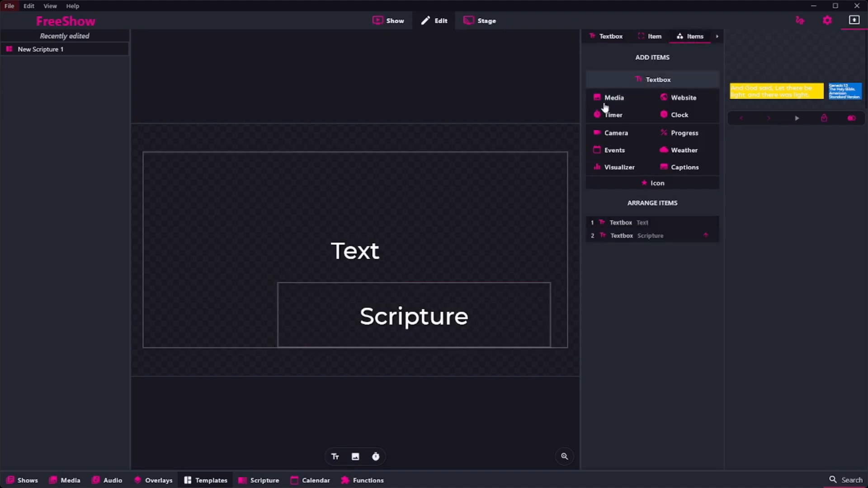
left_click(568, 244)
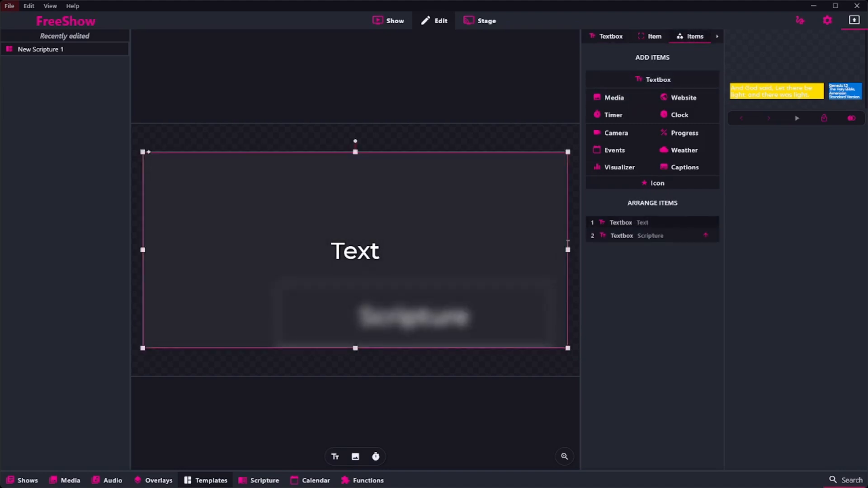
left_click_drag(568, 249, 269, 266)
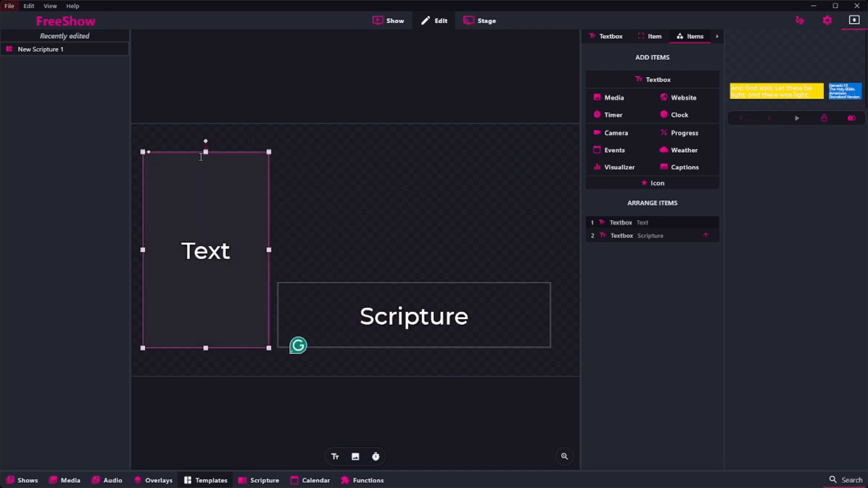
left_click_drag(205, 152, 206, 282)
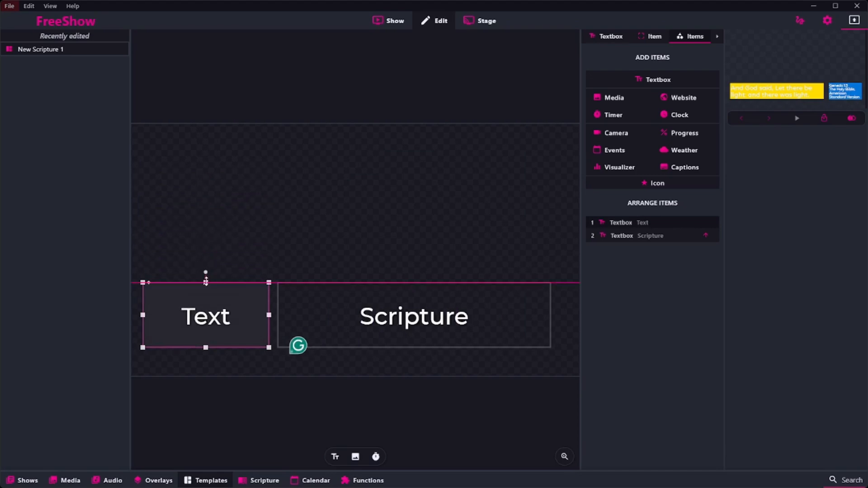
Replace the smaller textbox's placeholder text with "Scripture" and "Verse" on two lines
double_click(194, 319)
type("Scri")
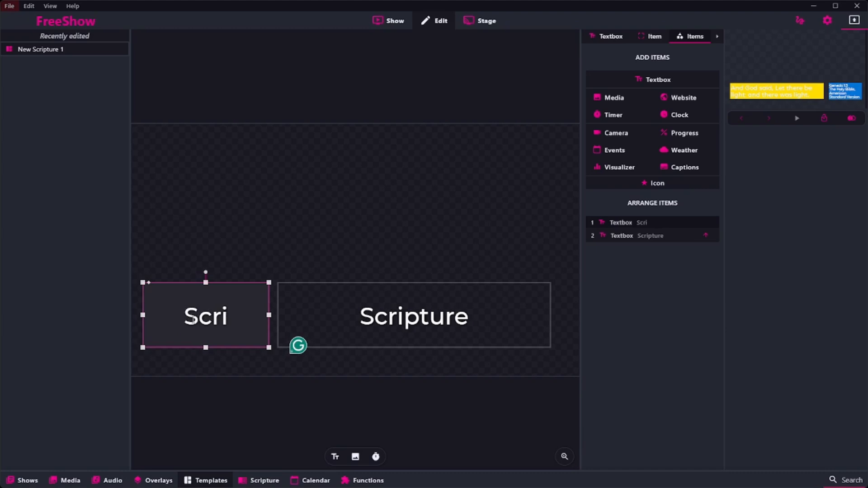
type("ture")
key("Return")
type("Verse")
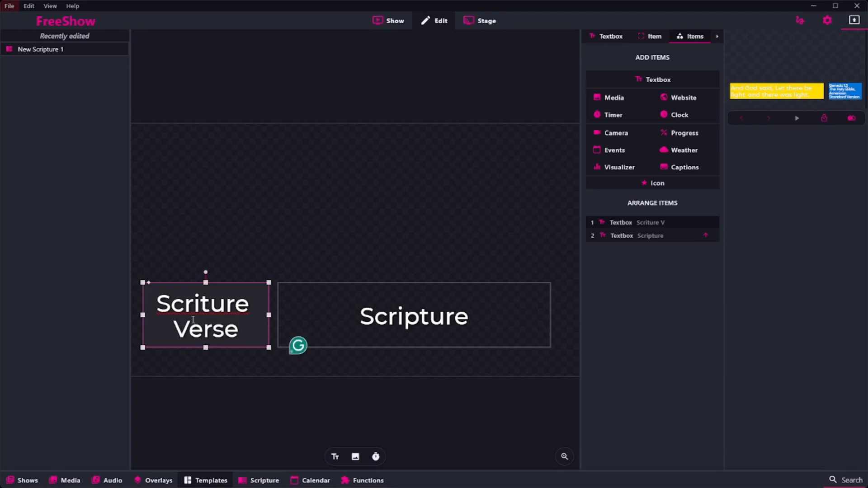
key("ctrl+a")
left_click(199, 306)
type("p")
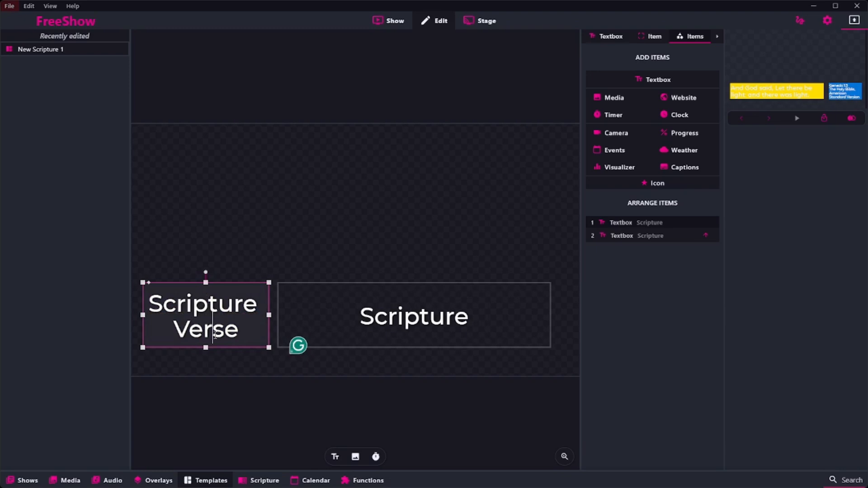
Set the font family of the whole "Scripture Verse" text to Sora
key("ctrl+a")
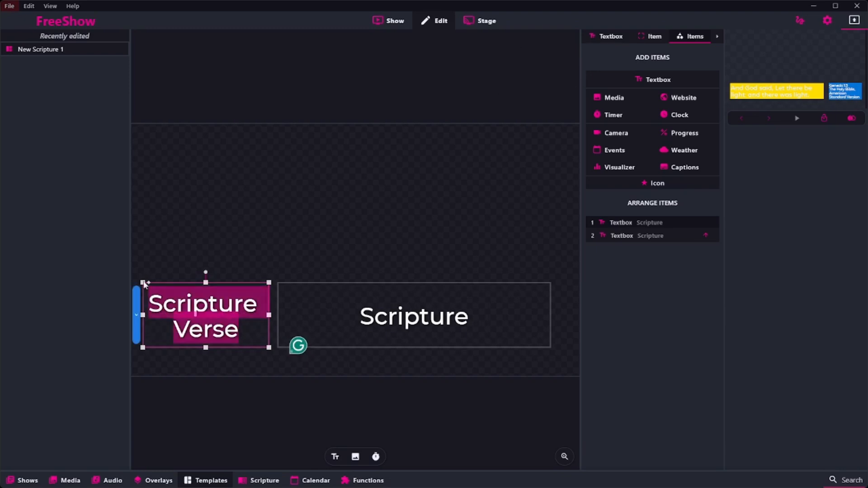
left_click(611, 37)
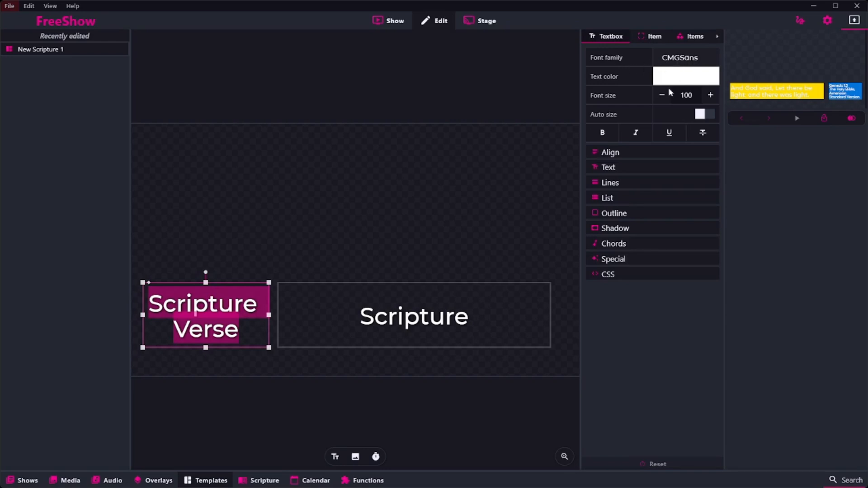
left_click(613, 136)
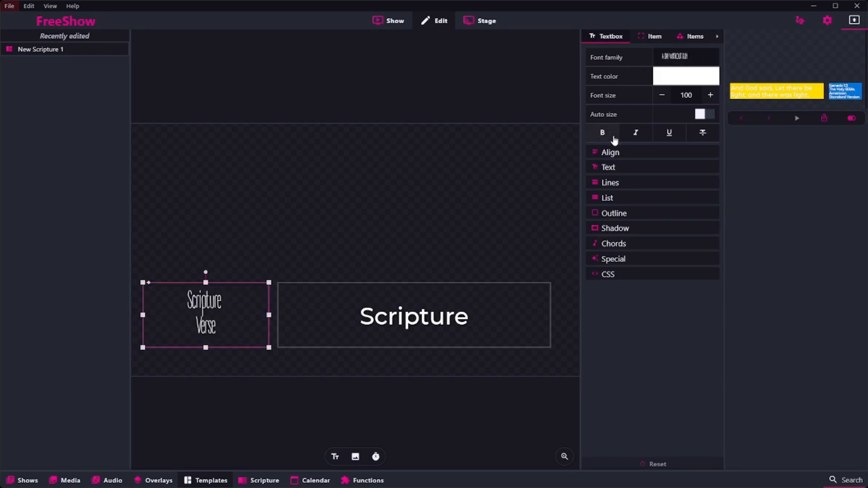
left_click(674, 55)
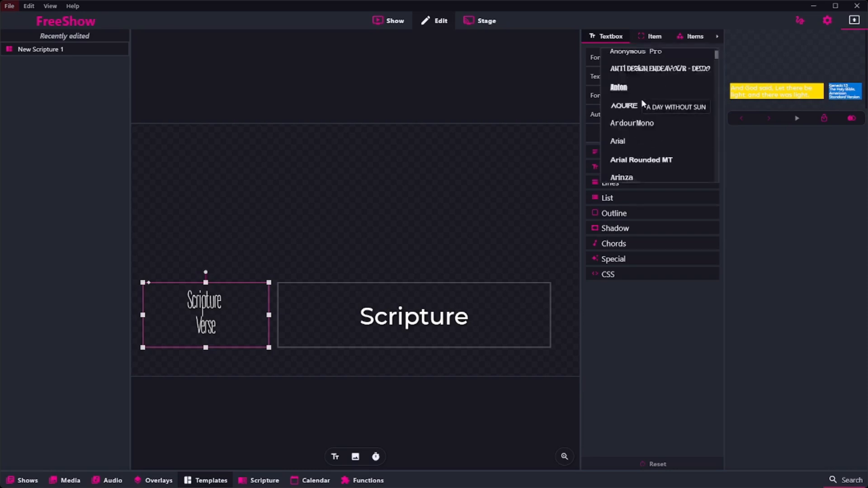
scroll(641, 99, "down", 10)
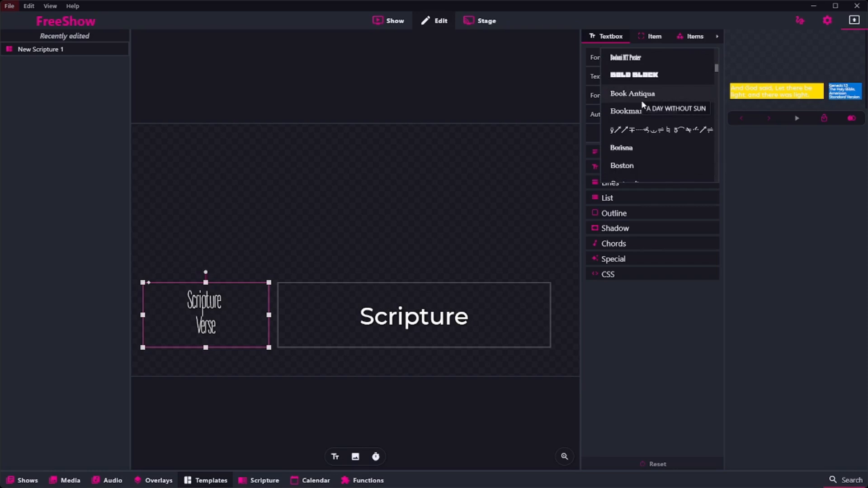
scroll(612, 134, "down", 5)
scroll(613, 138, "down", 8)
scroll(614, 137, "down", 8)
scroll(651, 122, "down", 8)
scroll(618, 130, "down", 8)
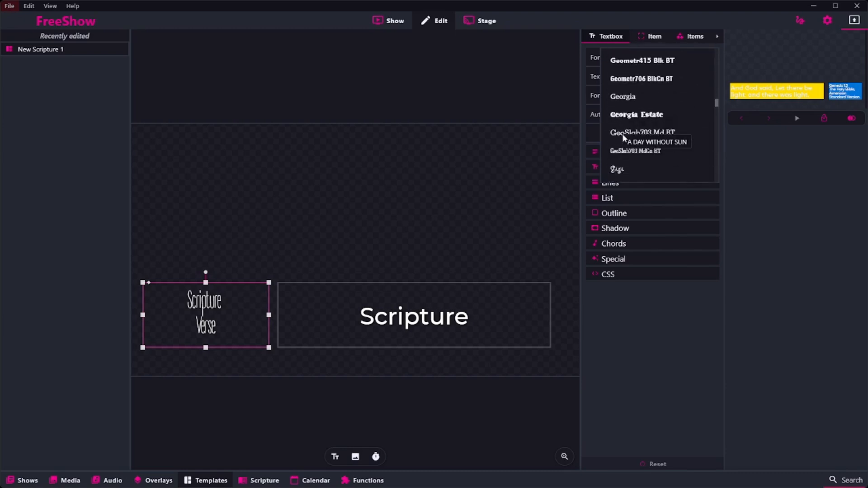
scroll(623, 137, "down", 8)
scroll(622, 135, "down", 8)
scroll(623, 136, "down", 10)
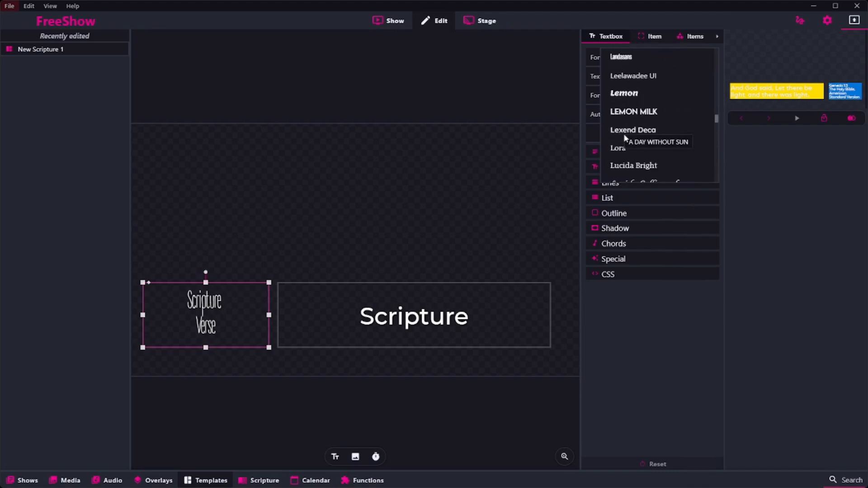
scroll(647, 124, "down", 10)
scroll(645, 130, "down", 10)
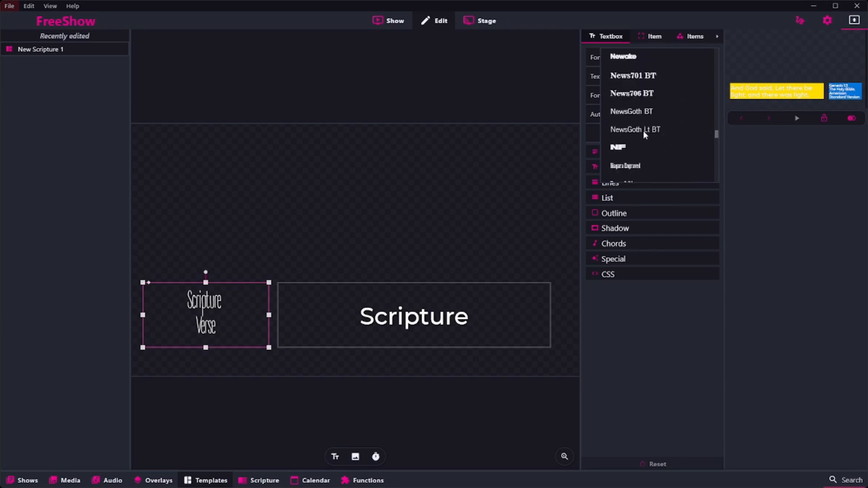
scroll(644, 134, "down", 10)
scroll(638, 141, "down", 8)
scroll(639, 141, "down", 10)
scroll(639, 141, "down", 8)
scroll(639, 140, "down", 8)
scroll(639, 141, "up", 3)
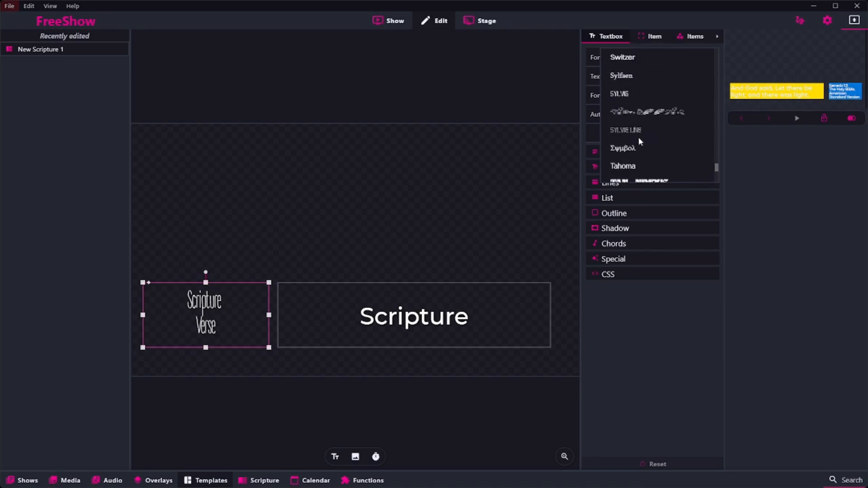
scroll(639, 141, "up", 6)
scroll(639, 140, "up", 2)
left_click(617, 149)
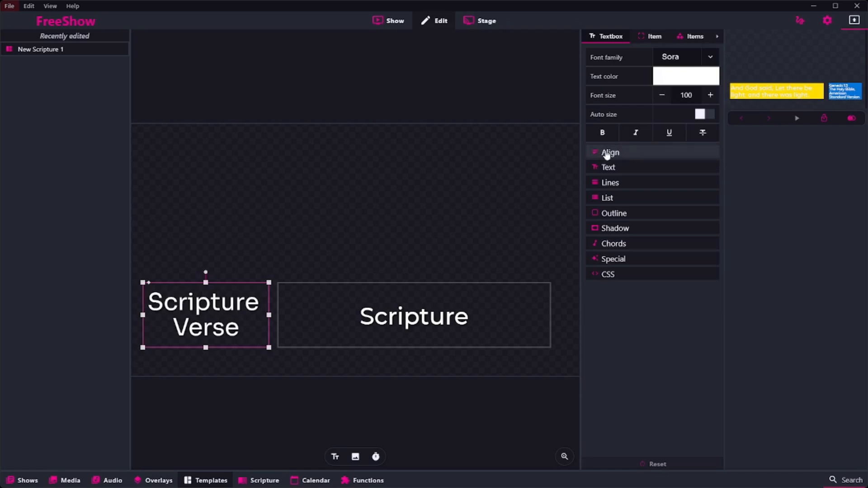
Set the "Scripture Verse" text's font size to 50
left_click(693, 88)
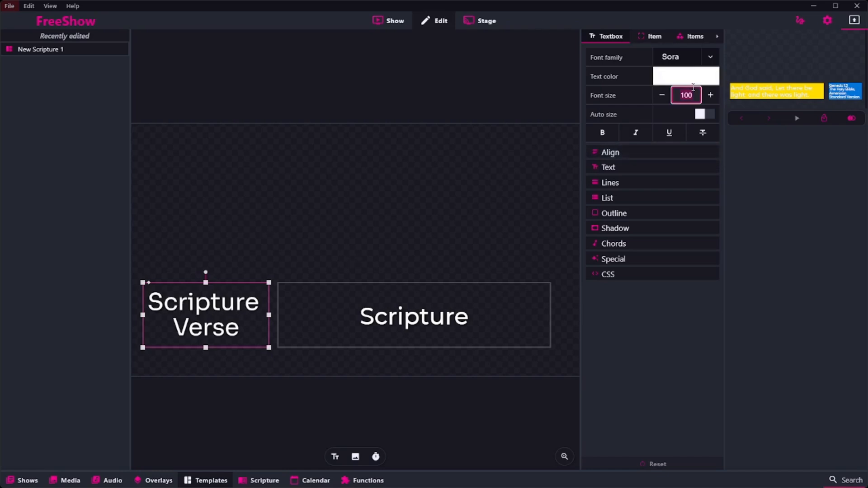
type("50")
key("Return")
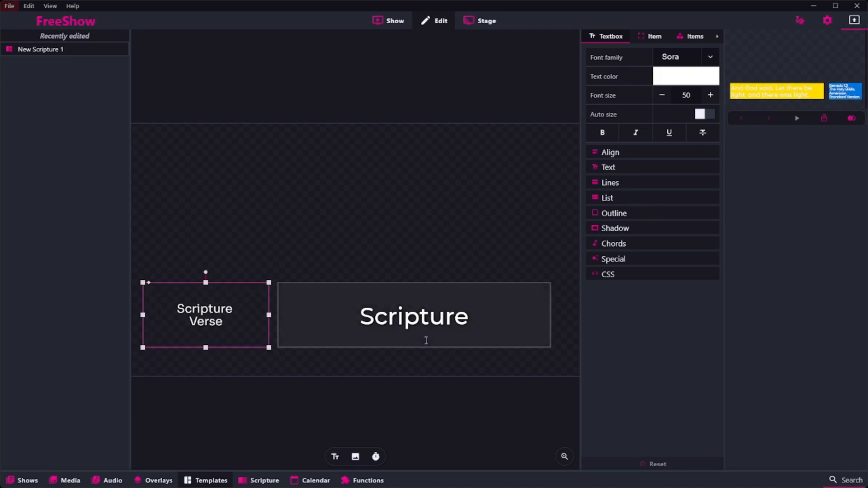
Enable auto size for the "Scripture Verse" textbox with text fit Shrink to fit, and enter font size 50 again
left_click(705, 116)
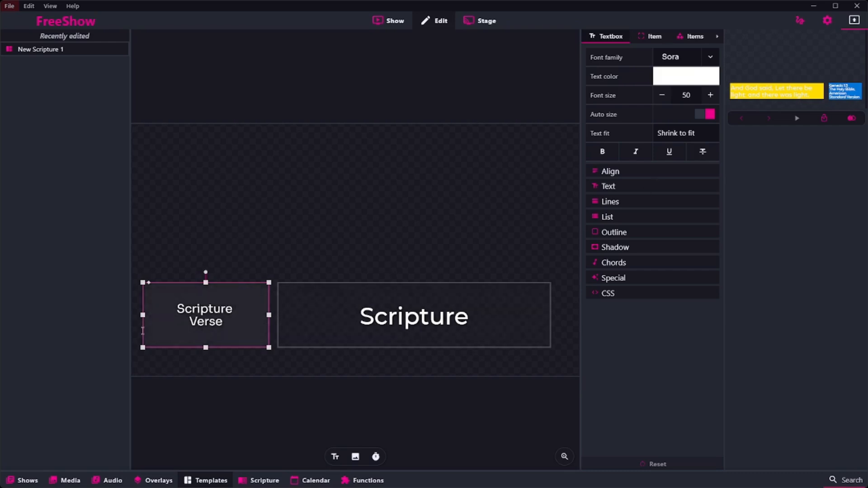
left_click(689, 136)
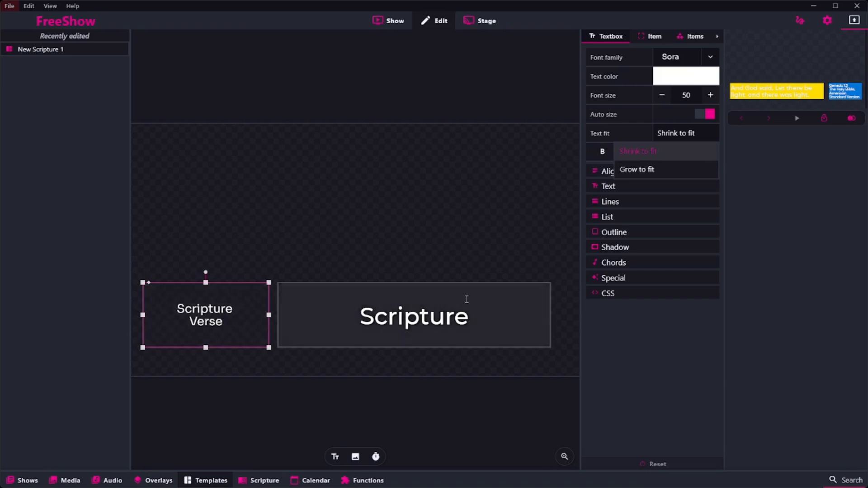
left_click(649, 153)
left_click(699, 96)
key("ctrl+a")
type("50")
key("Return")
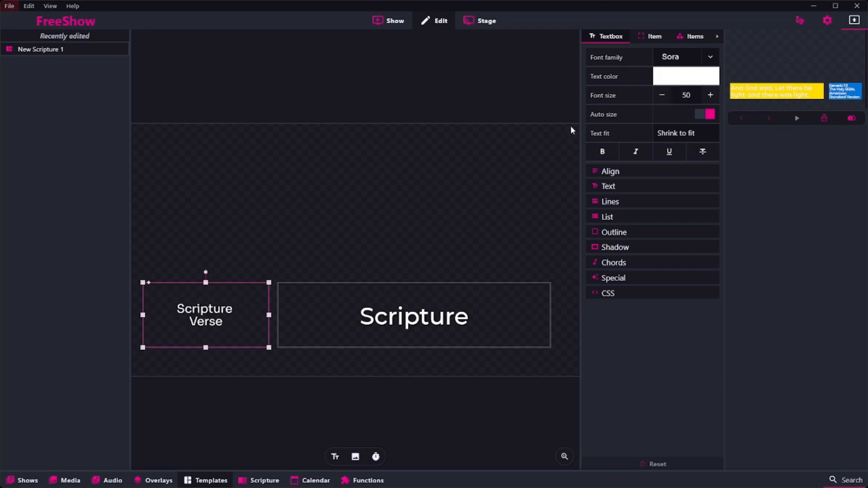
Set the font family of the larger "Scripture" textbox's whole text to Sora and enable auto size for it
left_click(475, 312)
key("ctrl+a")
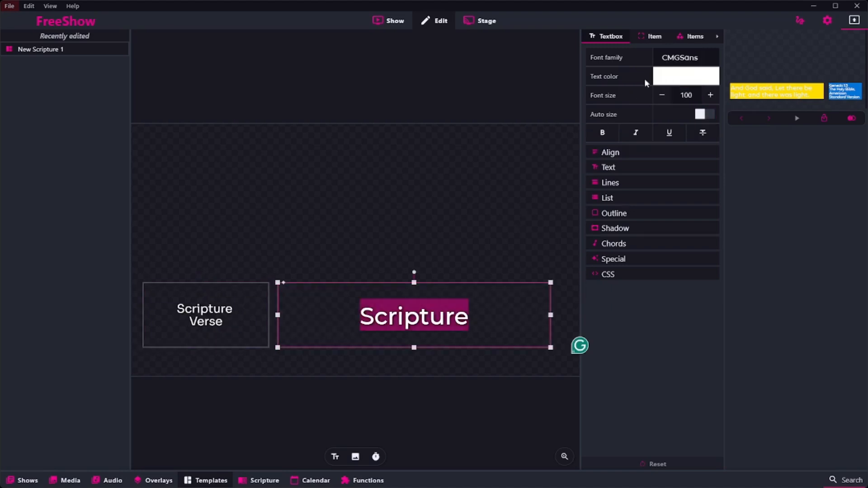
left_click(680, 59)
scroll(679, 58, "down", 15)
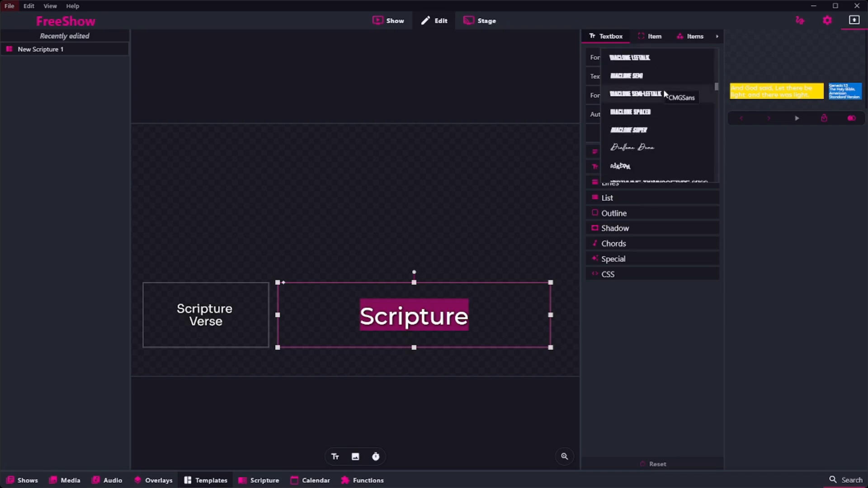
scroll(651, 100, "down", 10)
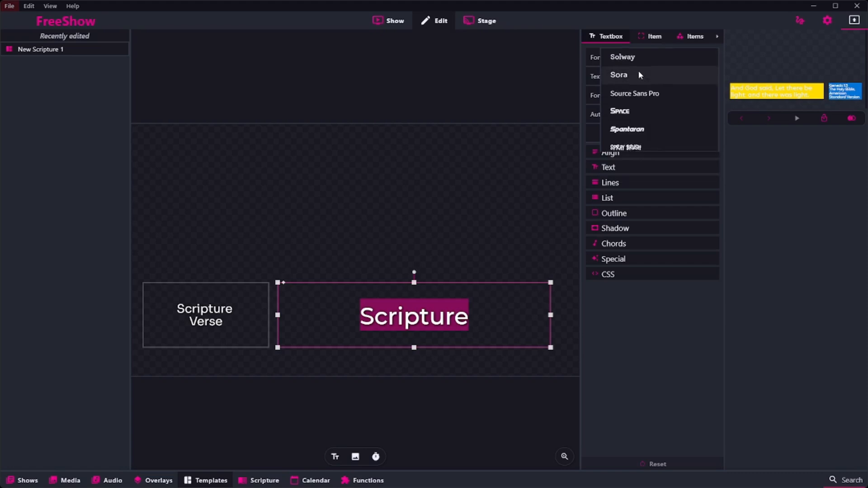
left_click(638, 74)
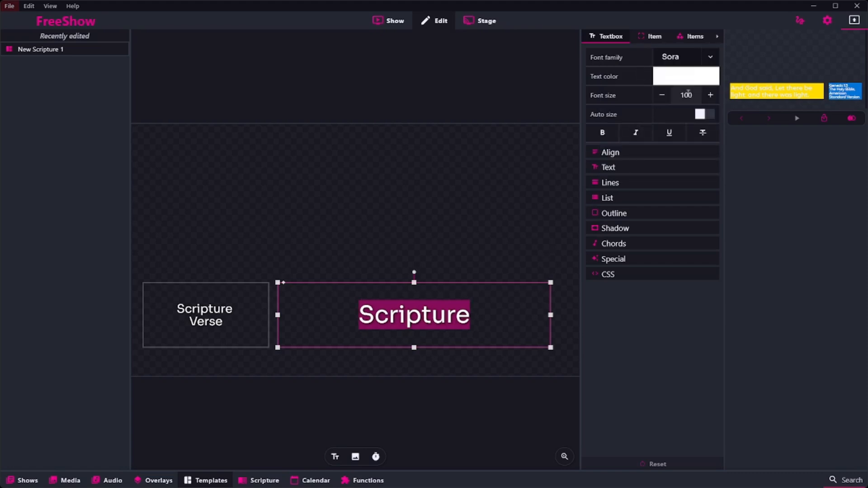
left_click(704, 115)
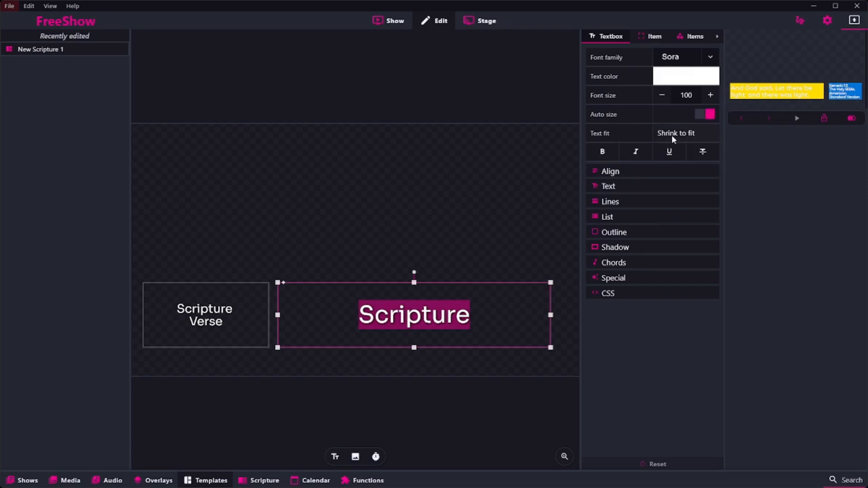
Align the text to the left in both the larger "Scripture" textbox and the smaller "Scripture Verse" textbox
left_click(605, 172)
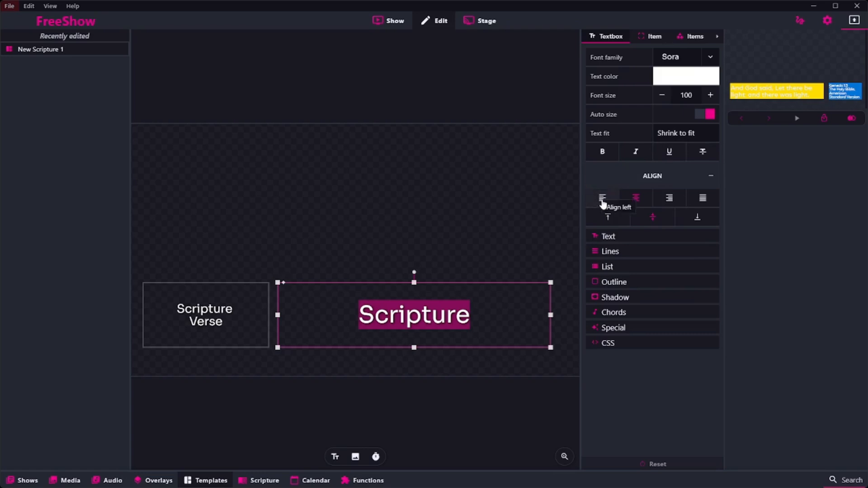
left_click(601, 201)
left_click(246, 327)
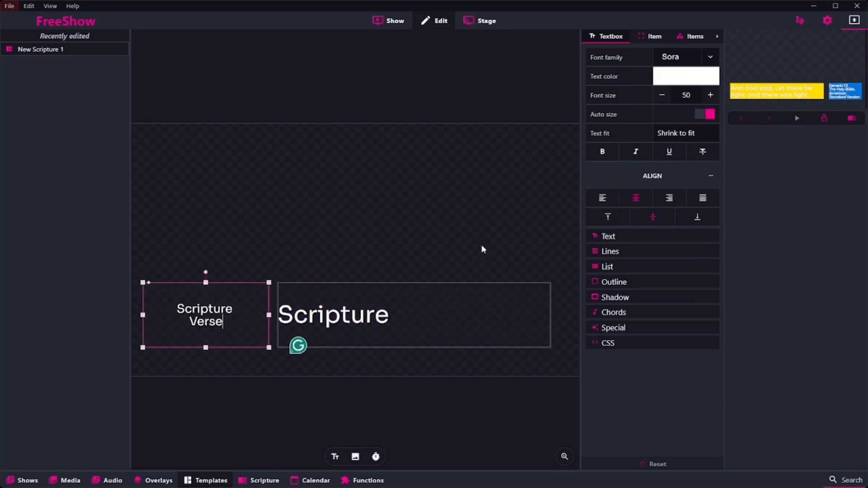
key("ctrl+a")
left_click(601, 198)
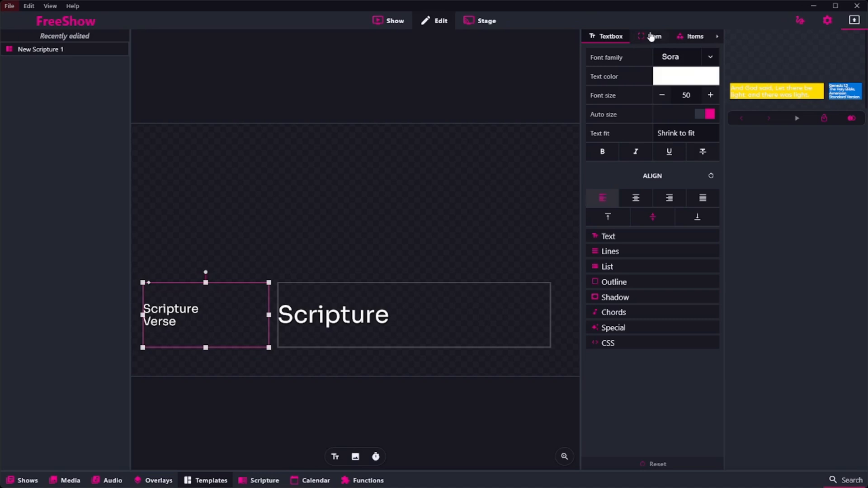
Set the item padding of the smaller "Scripture Verse" textbox to 10
left_click(692, 38)
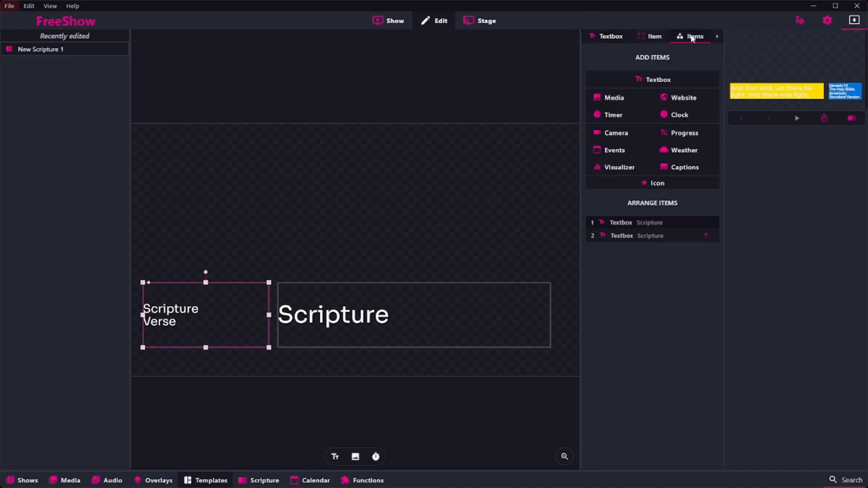
left_click(656, 37)
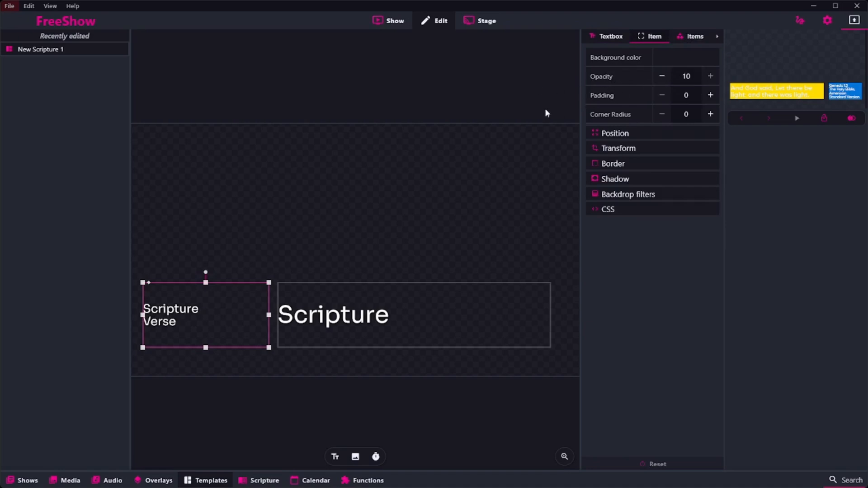
left_click(692, 98)
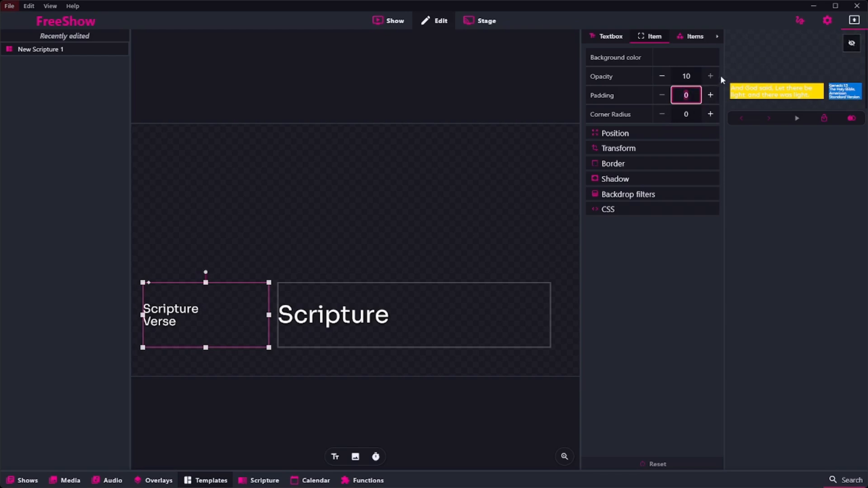
type("10")
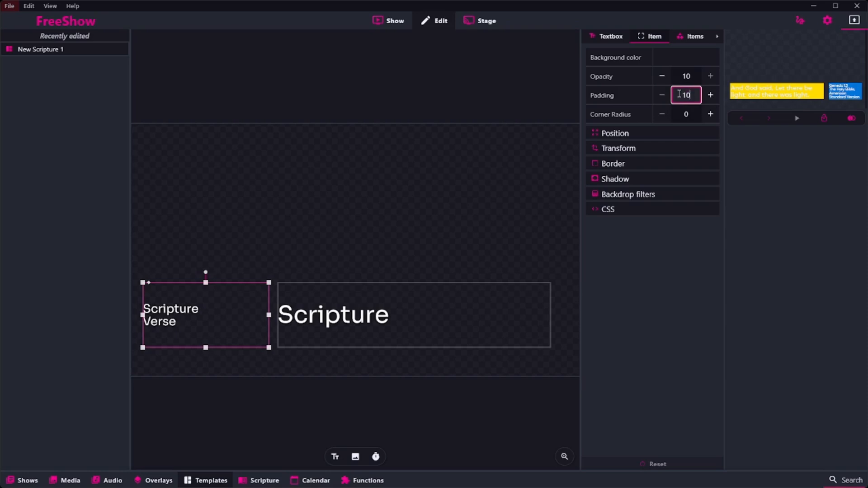
key("Return")
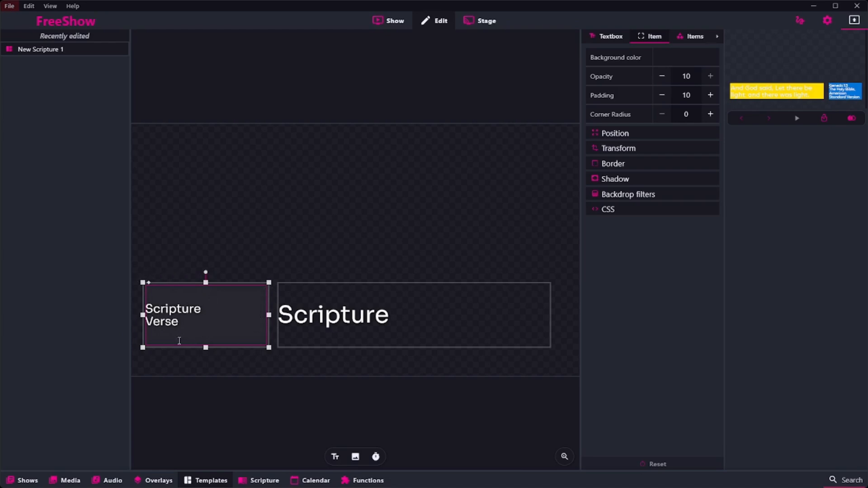
Set the item padding of the larger "Scripture" textbox to 10
left_click(412, 316)
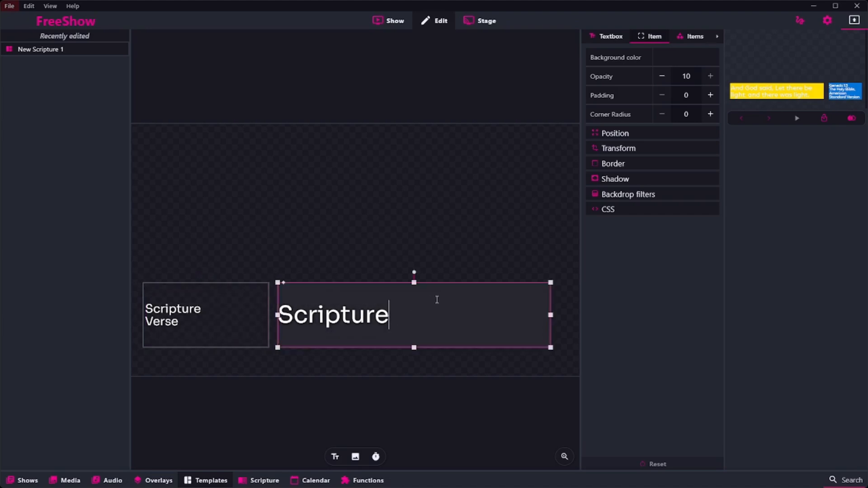
left_click(686, 95)
type("10")
key("Return")
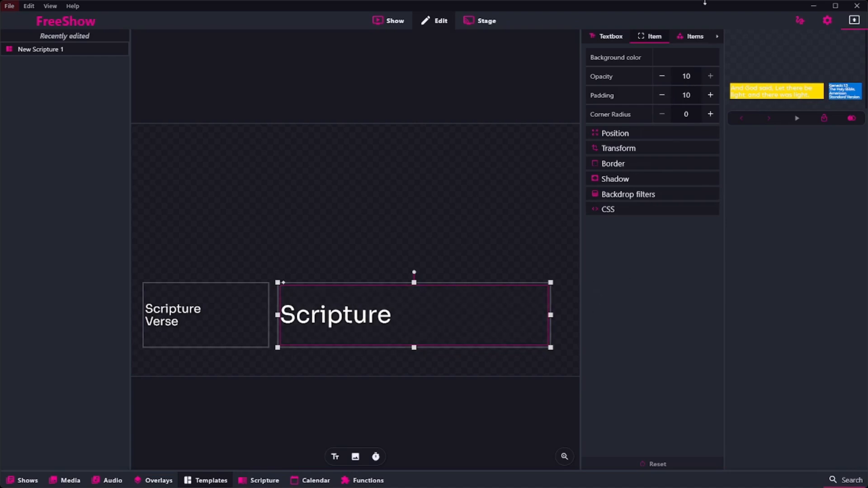
left_click(609, 37)
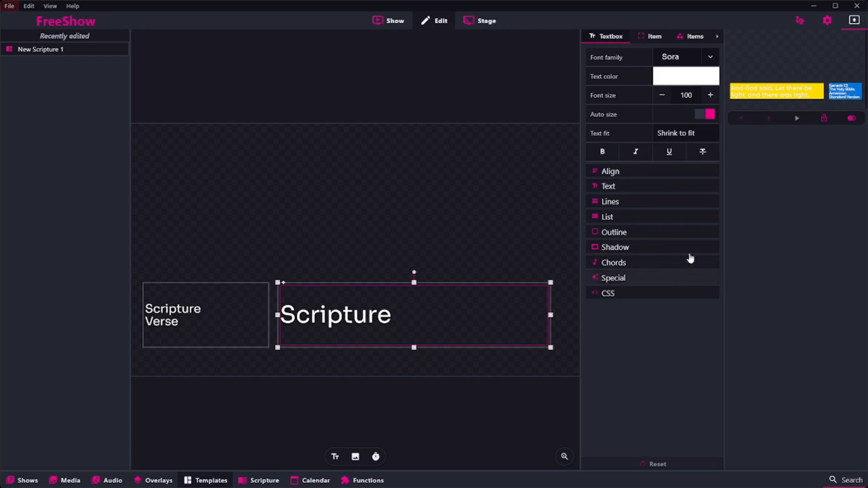
left_click(694, 39)
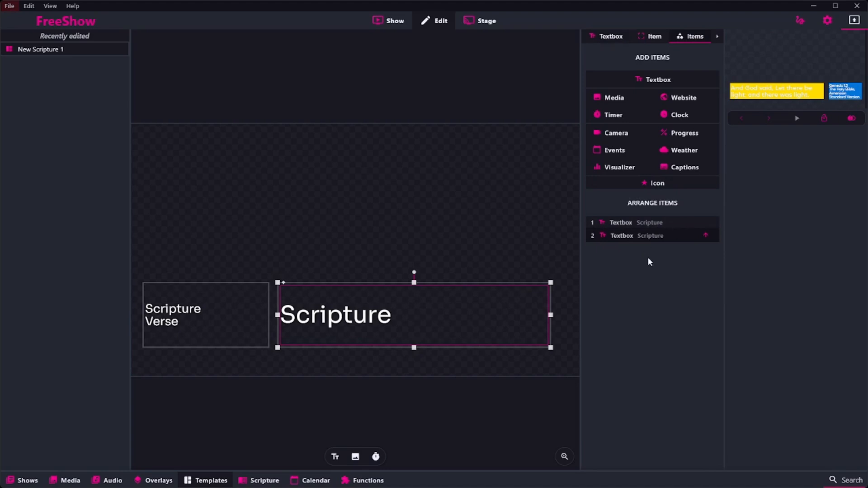
Leave the template editor and show Genesis 1:4 and Genesis 1:6 from the American Standard Version on the output
left_click(394, 20)
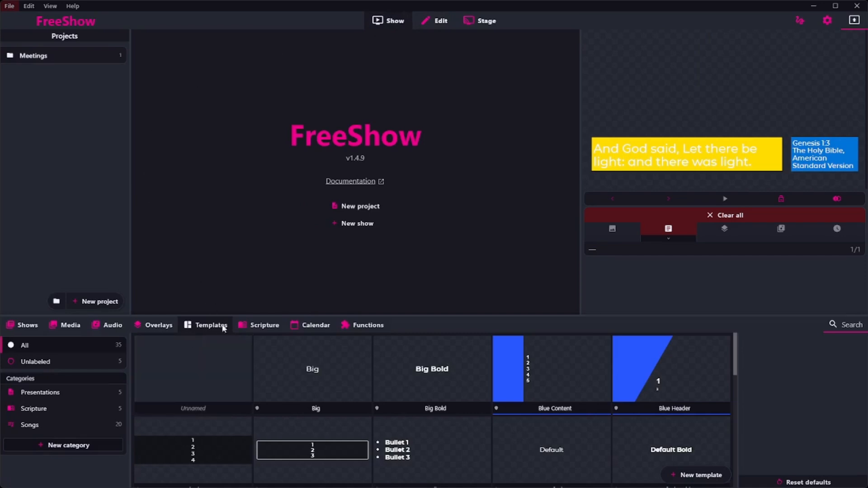
left_click(259, 325)
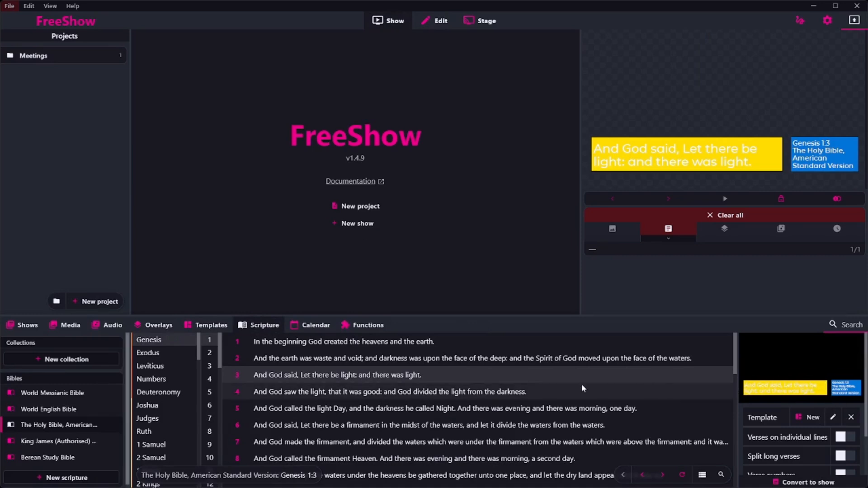
left_click(449, 391)
left_click(500, 427)
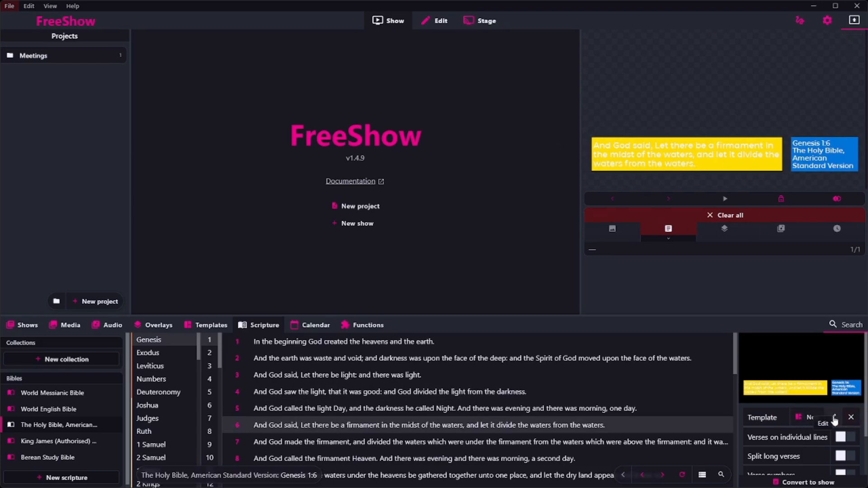
scroll(834, 420, "down", 1)
scroll(834, 420, "up", 2)
left_click(834, 417)
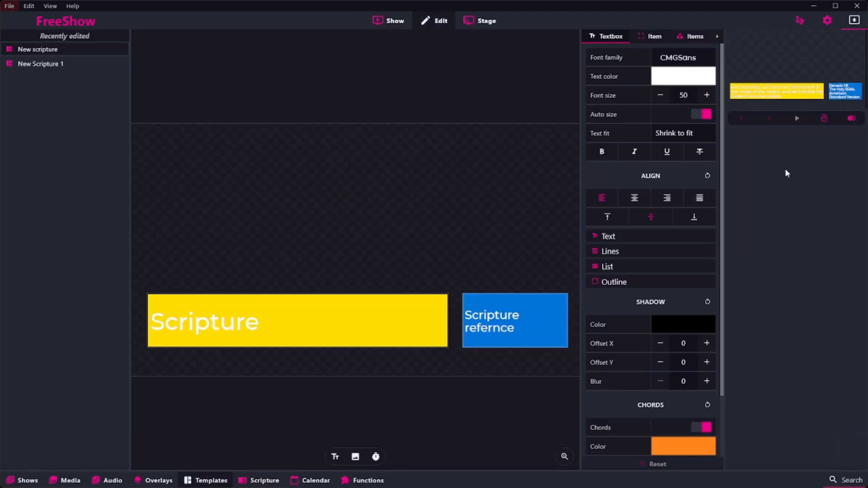
left_click(376, 23)
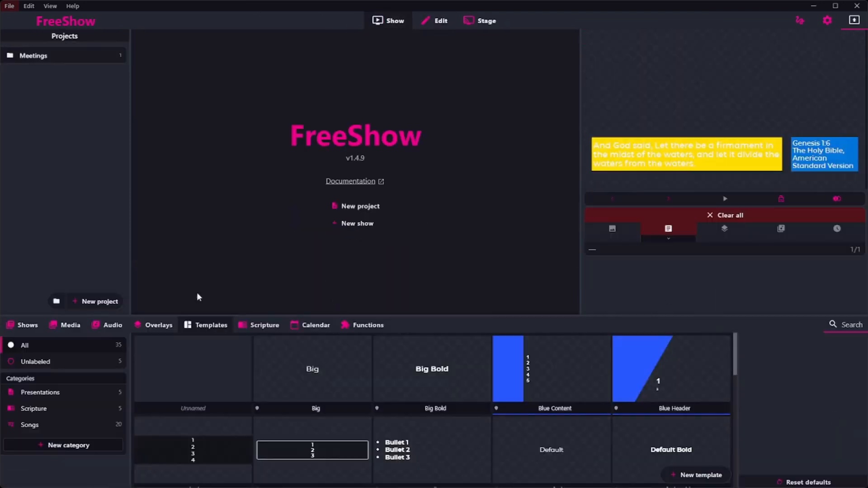
Assign the "New Scripture 1" template to the American Standard Version scripture in its scripture settings
double_click(269, 324)
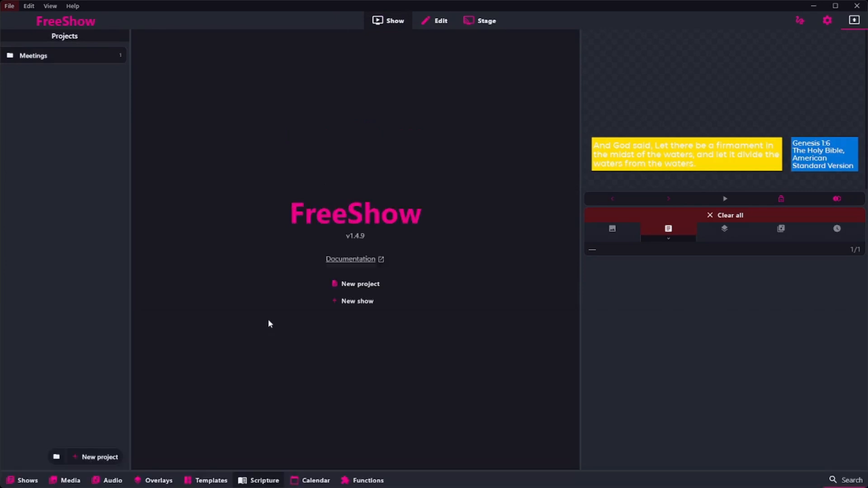
left_click(264, 479)
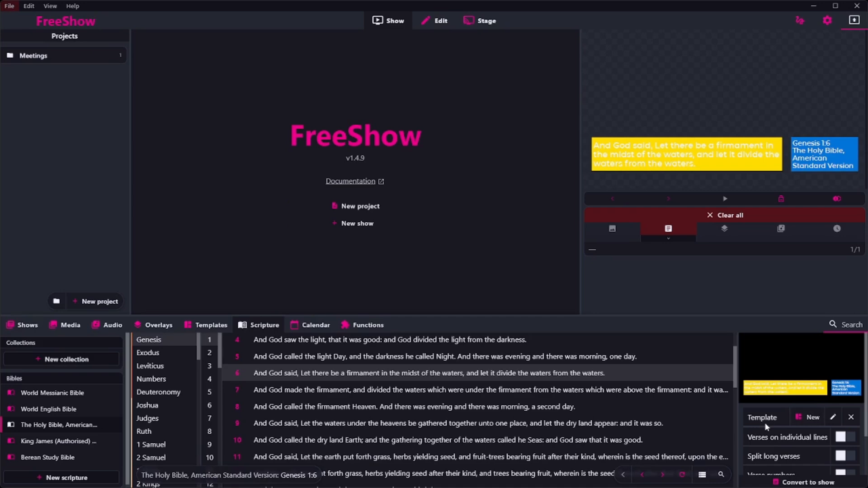
scroll(800, 418, "down", 2)
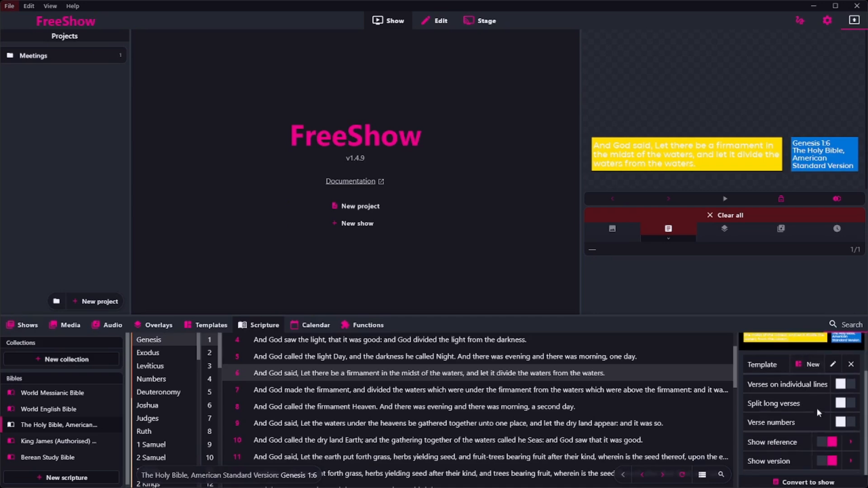
left_click(805, 364)
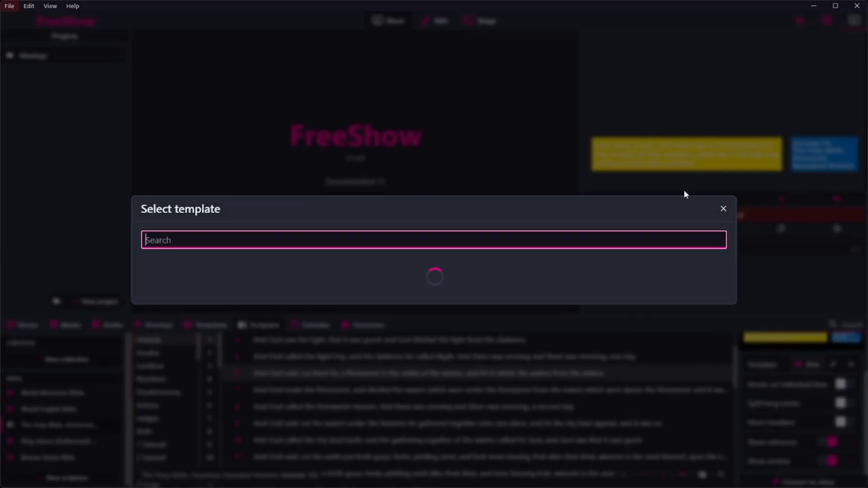
left_click(723, 209)
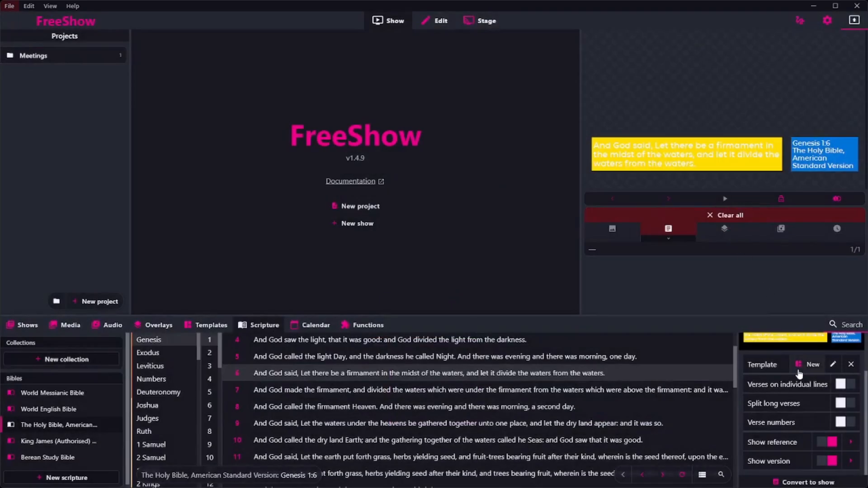
left_click(800, 366)
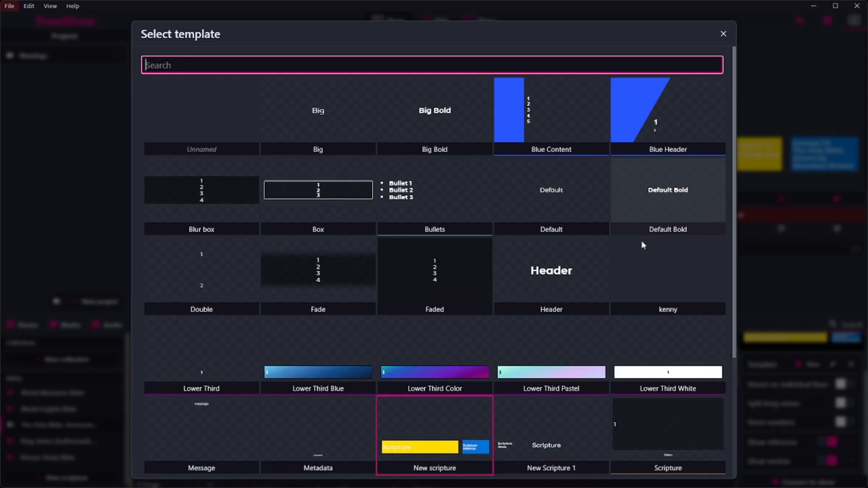
scroll(557, 376, "down", 3)
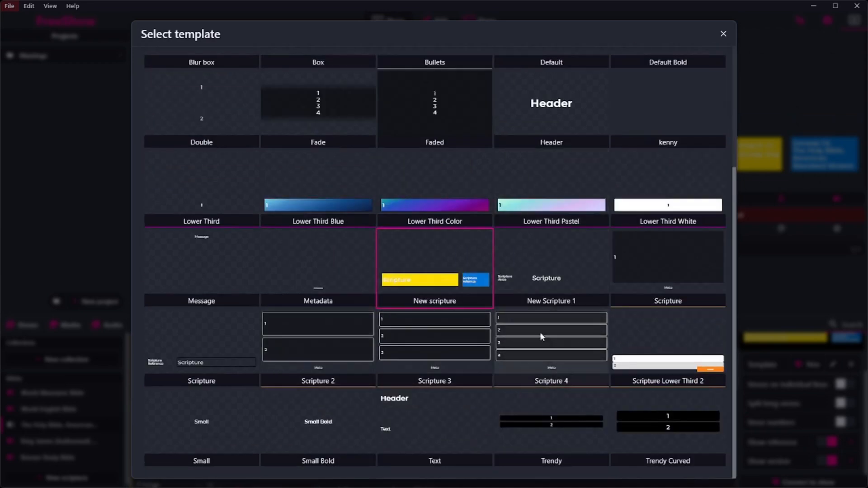
left_click(552, 278)
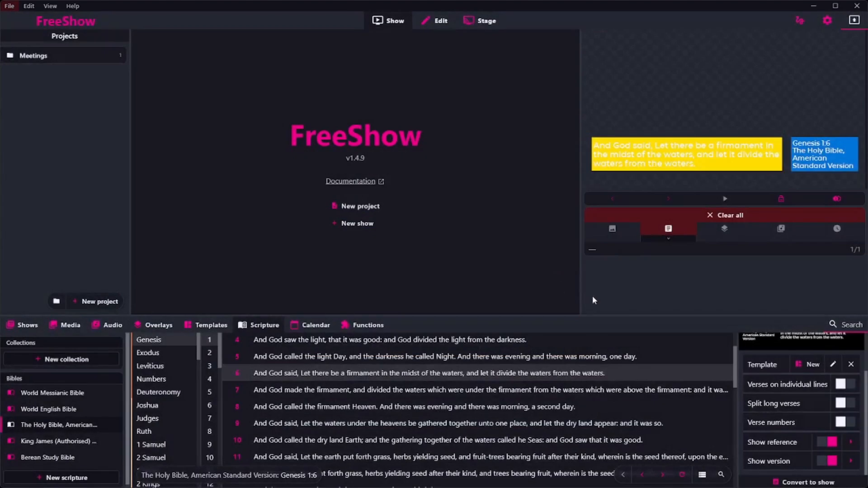
Check the scripture preview with the assigned template and show Genesis 1:9 on the output
scroll(816, 415, "up", 1)
scroll(816, 415, "down", 1)
scroll(782, 393, "up", 1)
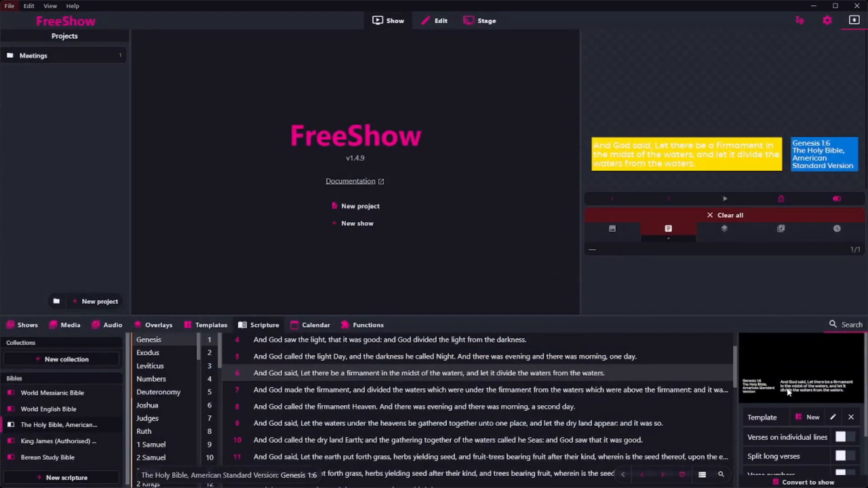
left_click(484, 423)
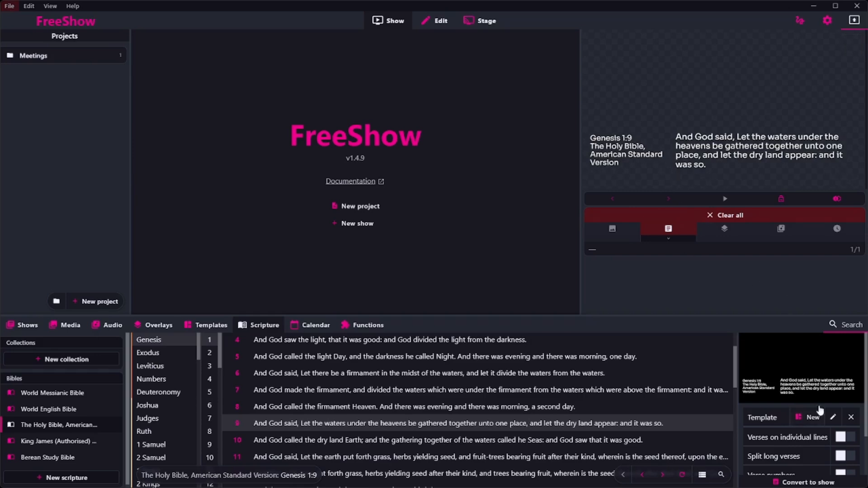
Open the assigned scripture template for editing and give the larger "Scripture" textbox a green item background
left_click(833, 418)
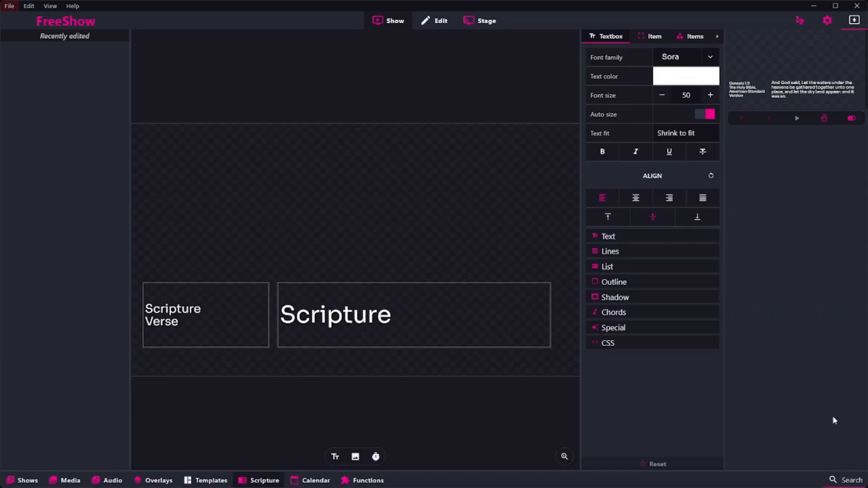
left_click(662, 38)
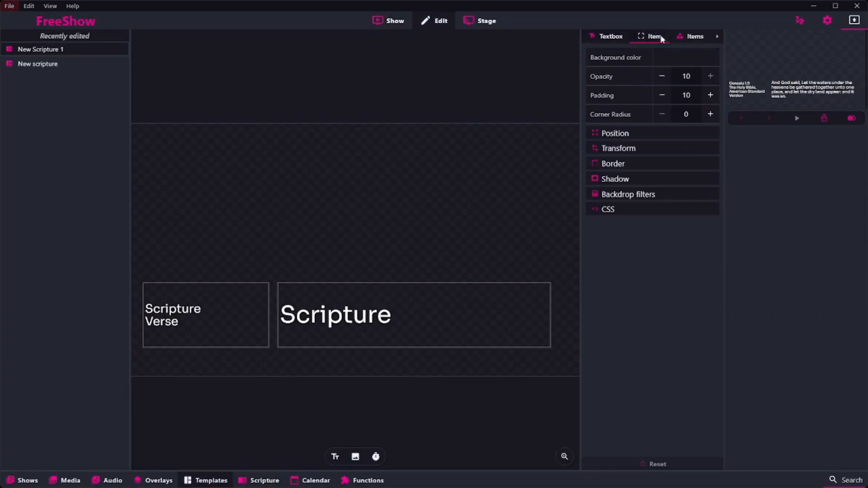
left_click(677, 60)
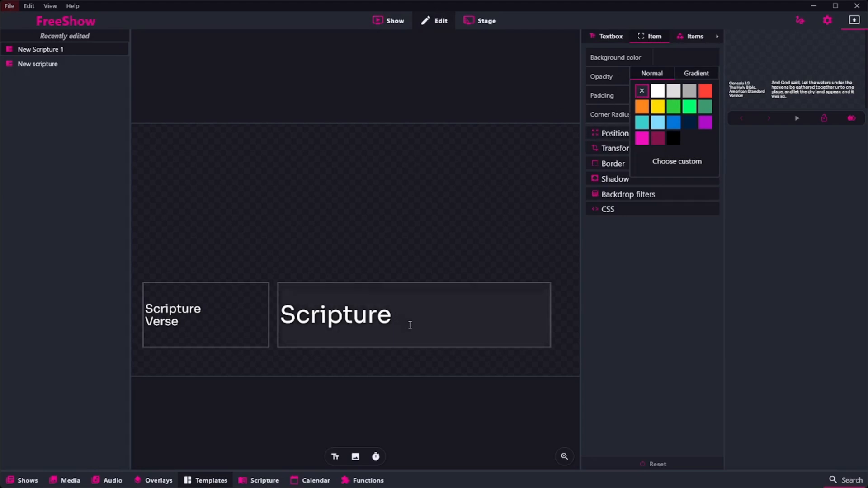
left_click(410, 325)
left_click(664, 58)
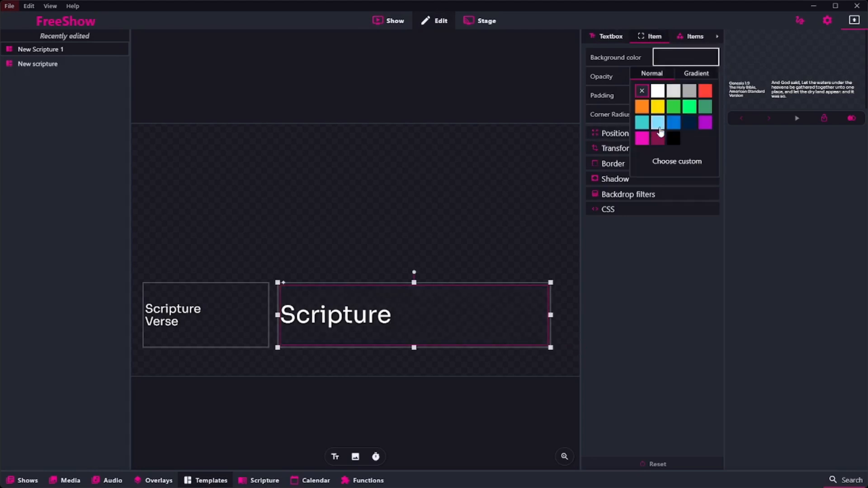
left_click(671, 107)
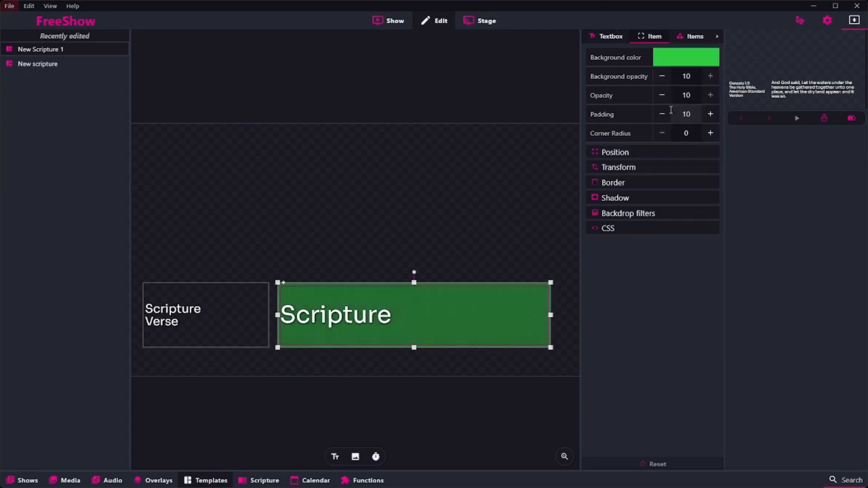
Give the smaller "Scripture Verse" textbox a yellow item background
left_click(232, 298)
left_click(672, 58)
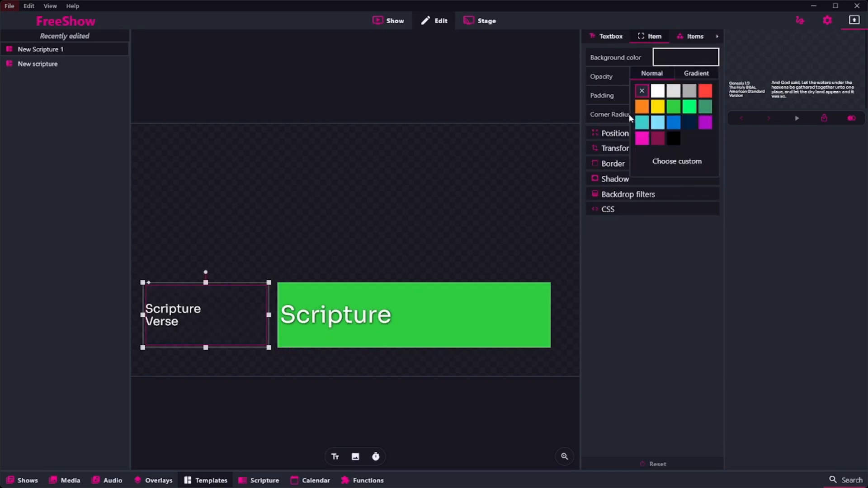
left_click(658, 107)
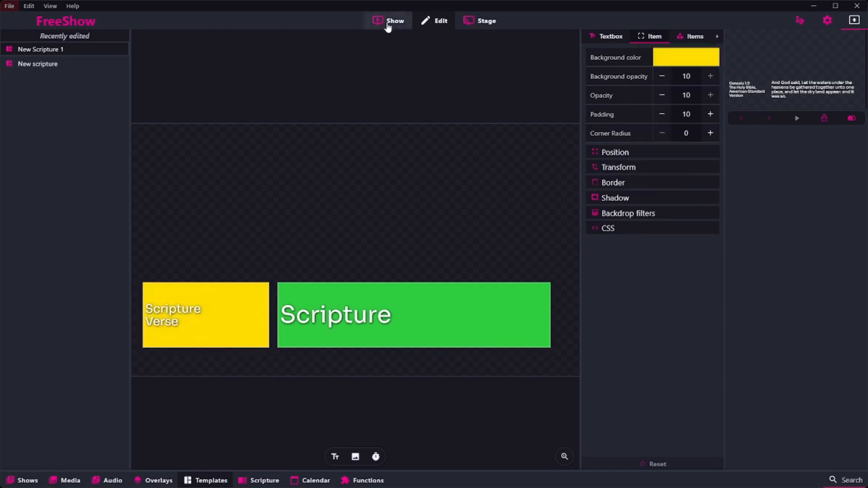
Leave the template editor and show Genesis 1:6 and Deuteronomy 5:5 from the American Standard Version on the output
left_click(387, 23)
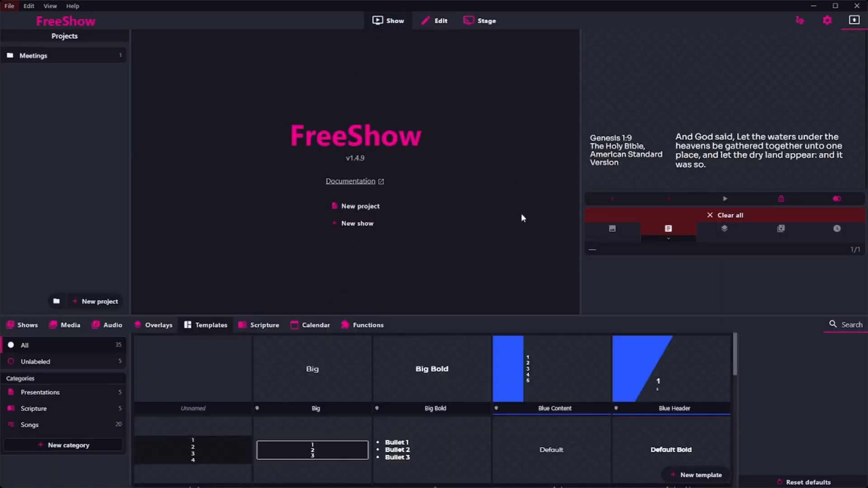
left_click(248, 327)
left_click(335, 425)
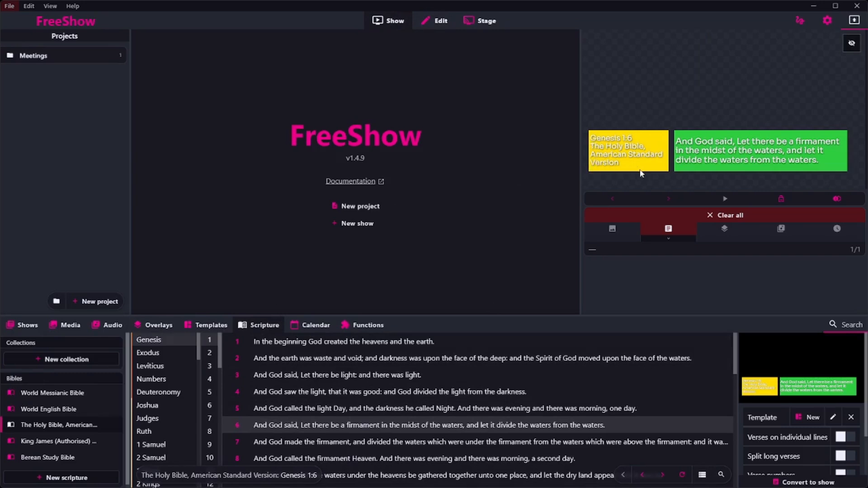
left_click(142, 394)
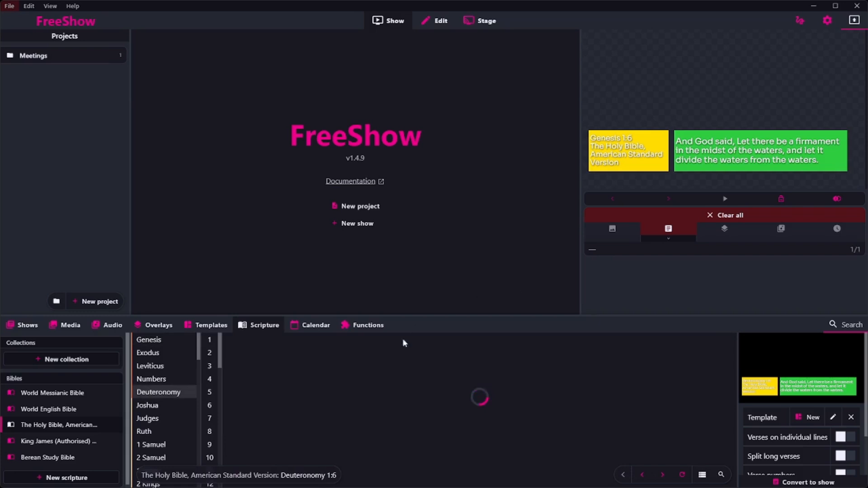
left_click(210, 393)
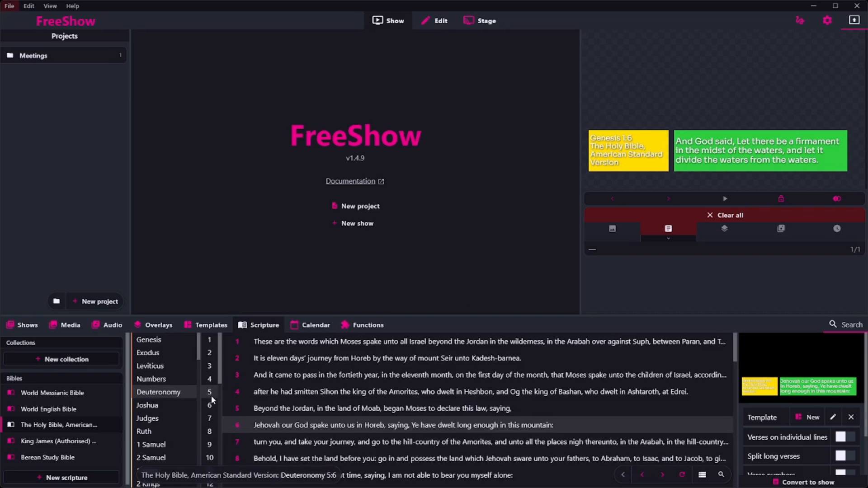
double_click(352, 409)
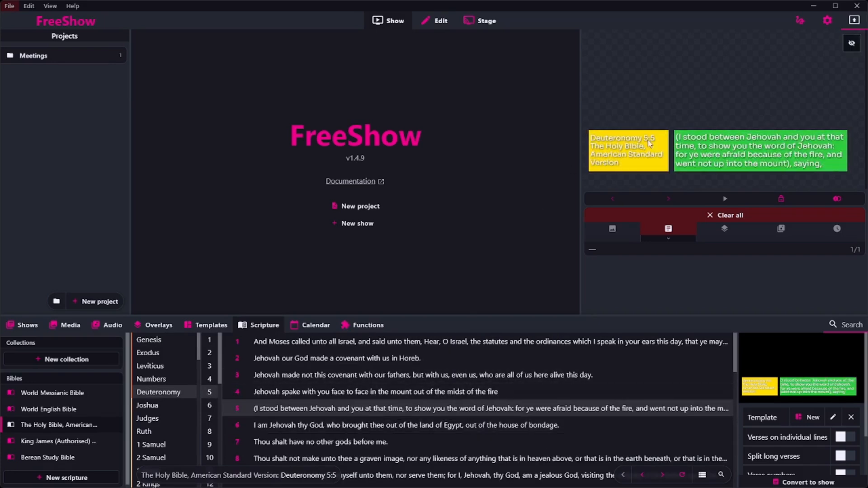
Switch to the King James (Authorised) Version and show Deuteronomy 6:4, 6:6, 6:1 and 6:24 on the output
left_click(68, 441)
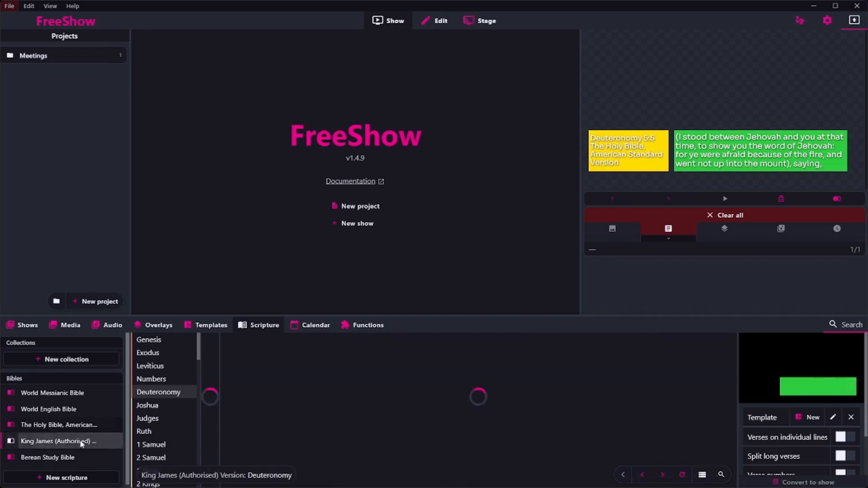
left_click(212, 407)
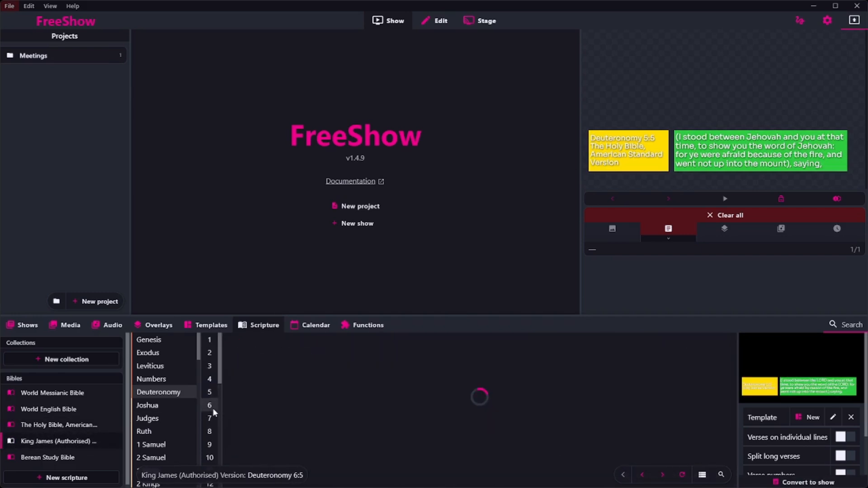
double_click(345, 393)
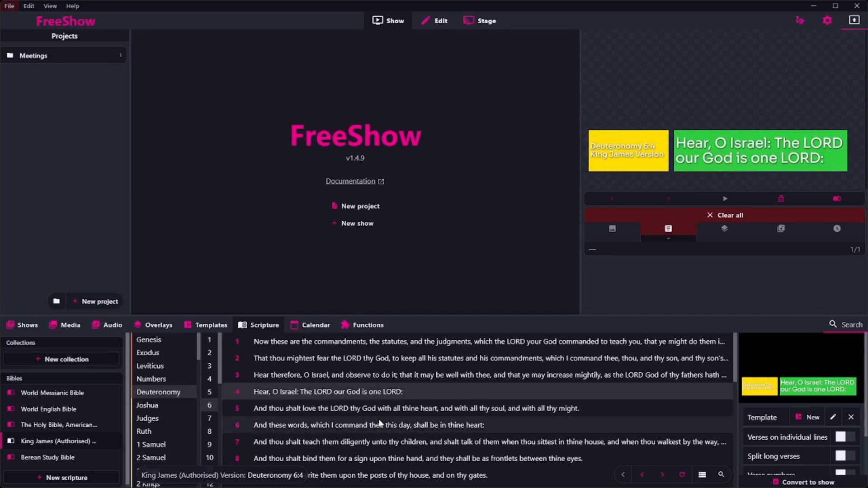
double_click(396, 427)
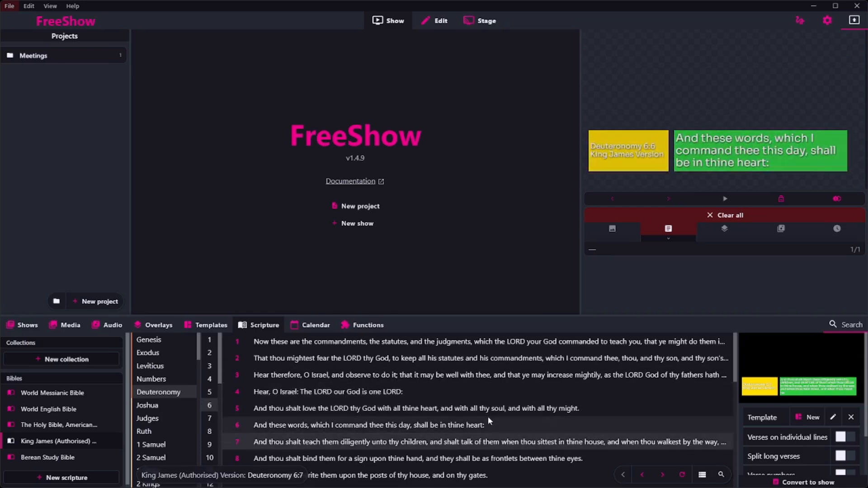
double_click(481, 342)
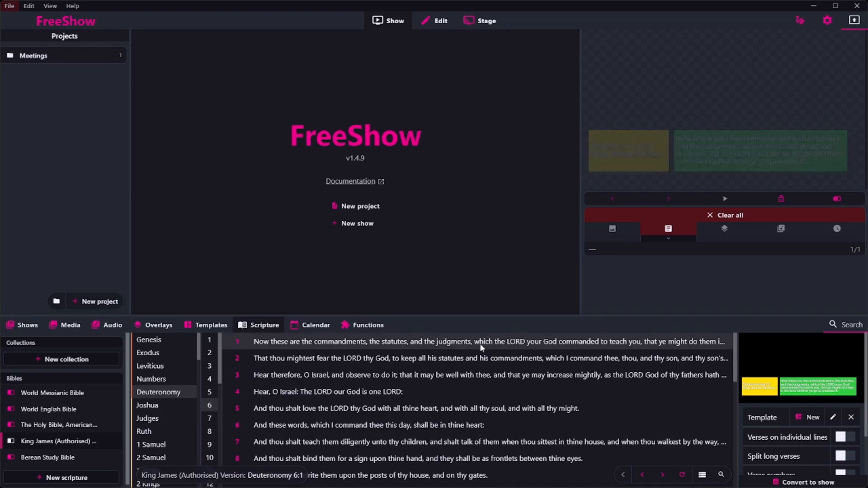
scroll(573, 411, "down", 10)
left_click(548, 392)
double_click(548, 392)
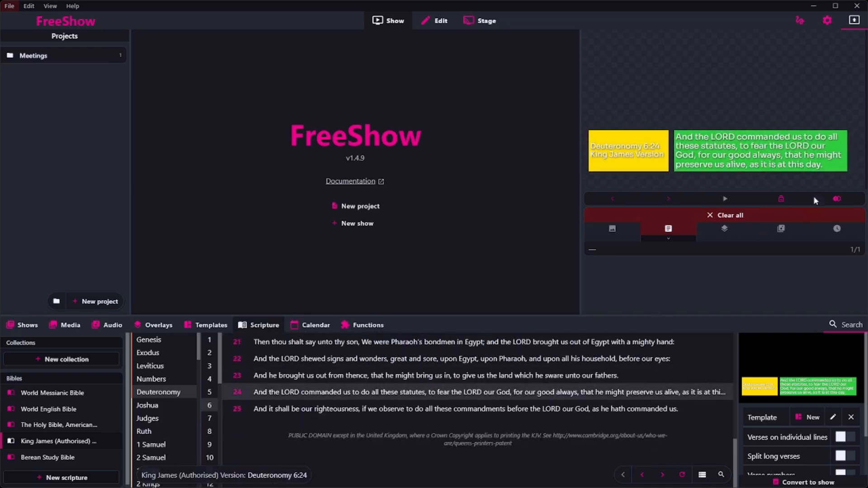